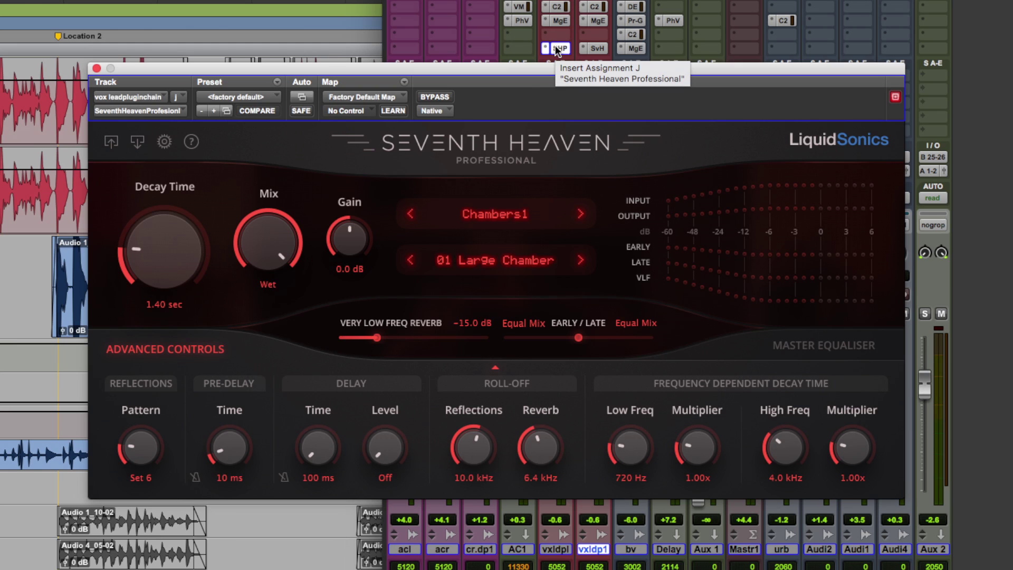
# Open the Seventh Heaven reverb inserted on the vxldp1 track and raise its mix to about 0 / −12.2 dB
pyautogui.click(597, 48)
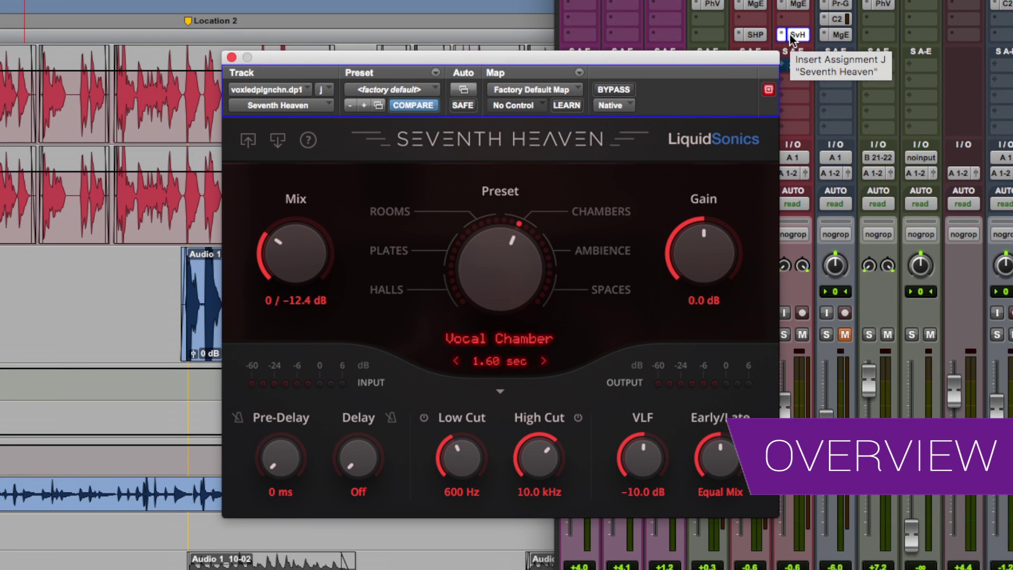
pyautogui.click(753, 35)
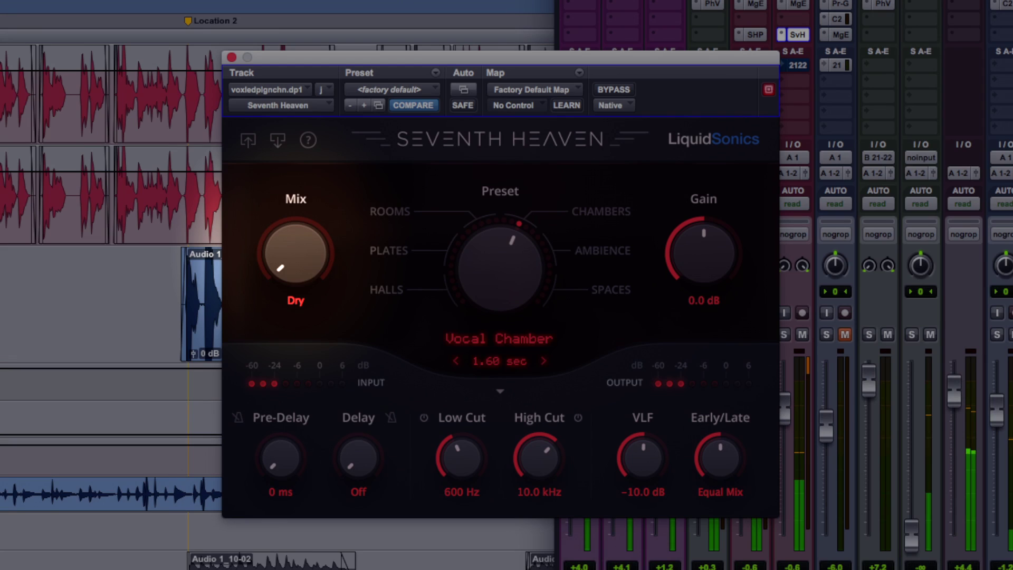
pyautogui.moveTo(306, 265)
pyautogui.mouseDown()
pyautogui.moveTo(327, 221)
pyautogui.moveTo(311, 261)
pyautogui.moveTo(306, 249)
pyautogui.mouseUp()
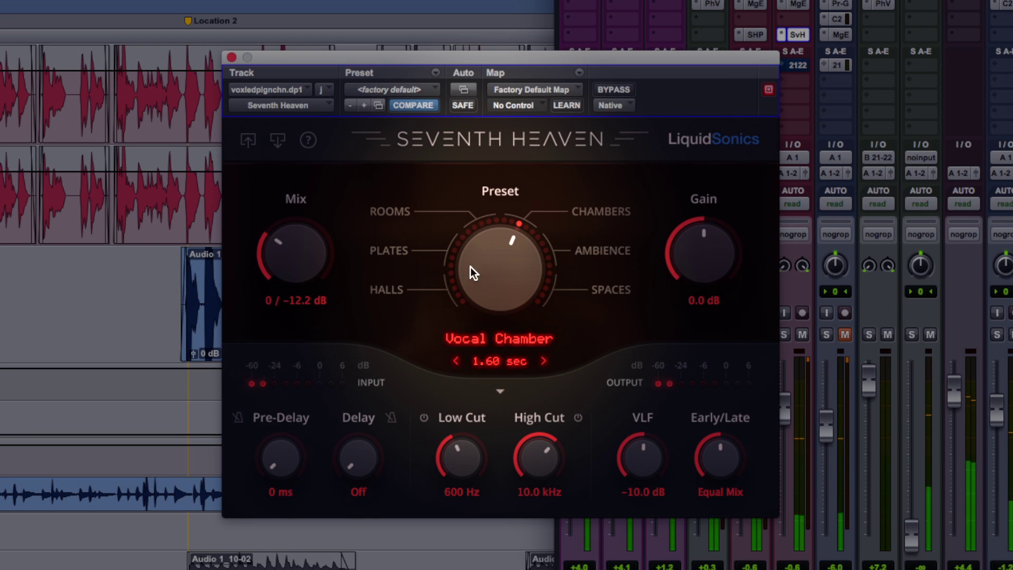
# Audition the Studio B Far room with the mix at 0 / −5.1 dB, and the Rich Plate preset at 0 / −8.9 dB
pyautogui.moveTo(492, 271); pyautogui.dragTo(482, 290)
pyautogui.moveTo(314, 242)
pyautogui.mouseDown()
pyautogui.moveTo(319, 212)
pyautogui.moveTo(317, 246)
pyautogui.mouseUp()
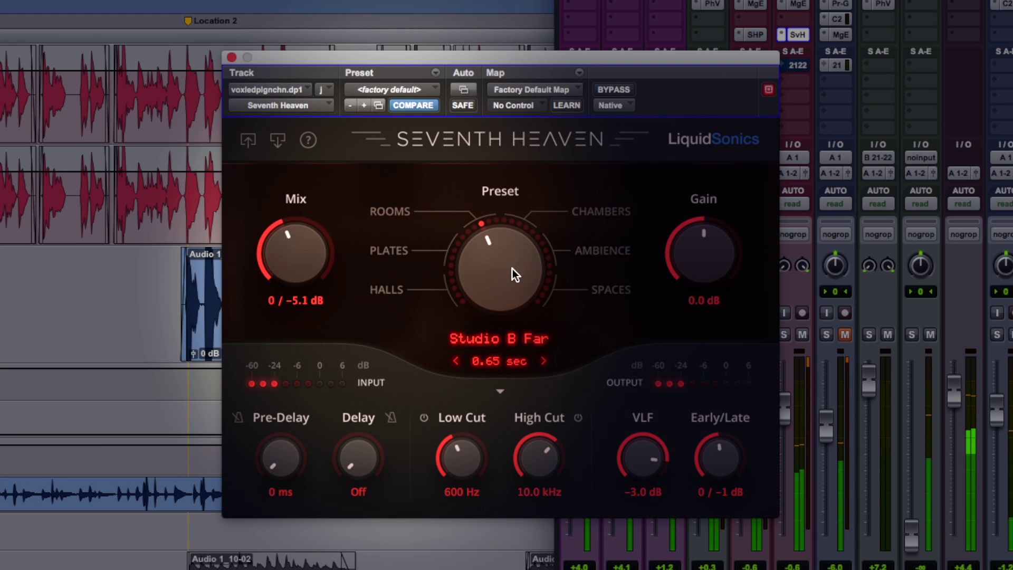
pyautogui.moveTo(512, 268); pyautogui.dragTo(492, 298)
pyautogui.moveTo(298, 265); pyautogui.dragTo(301, 288)
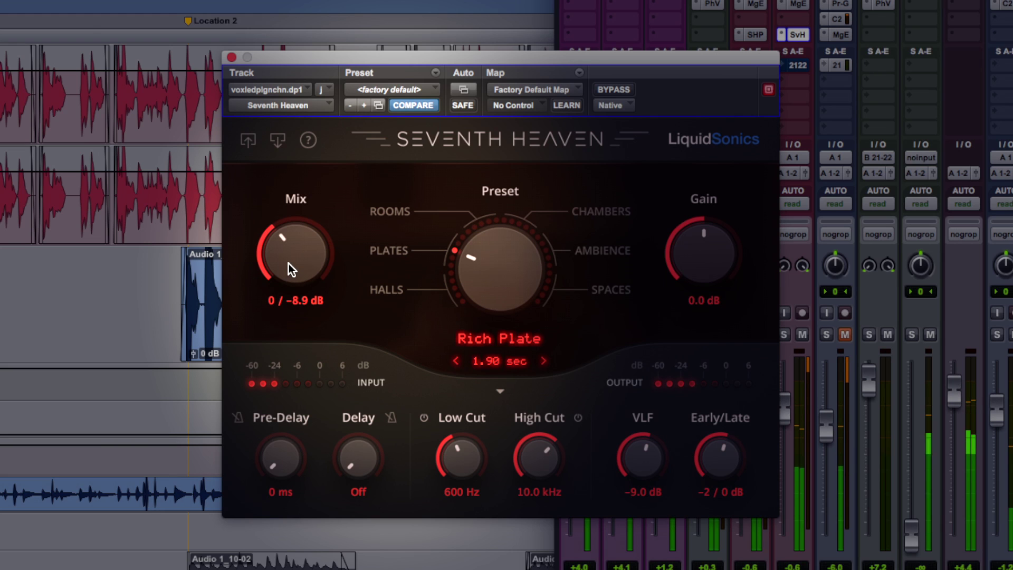
# Enable the reverb's Low Cut filter and set it to 464 Hz
pyautogui.click(423, 417)
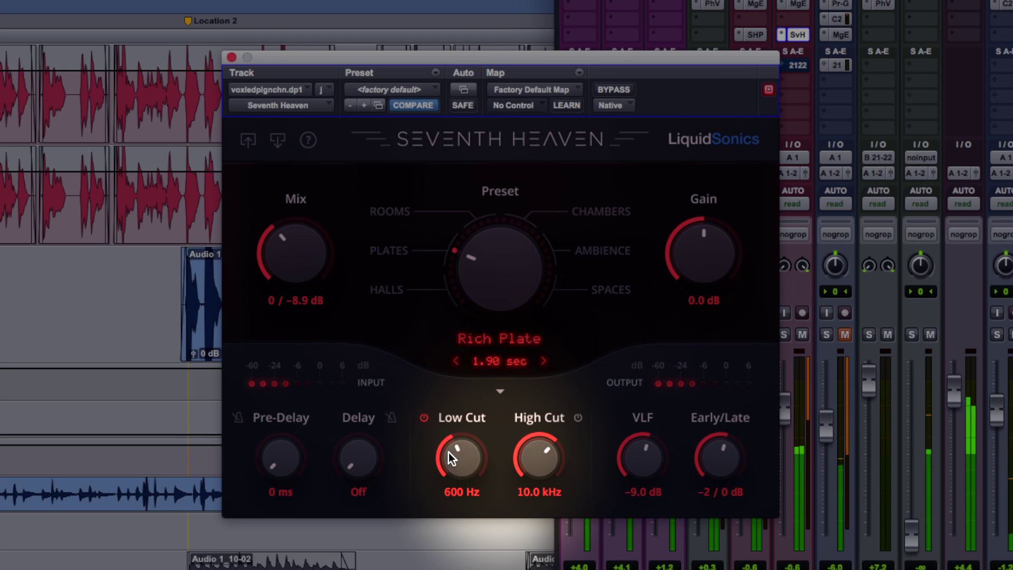
pyautogui.moveTo(457, 450)
pyautogui.mouseDown()
pyautogui.moveTo(451, 467)
pyautogui.moveTo(461, 447)
pyautogui.moveTo(457, 458)
pyautogui.mouseUp()
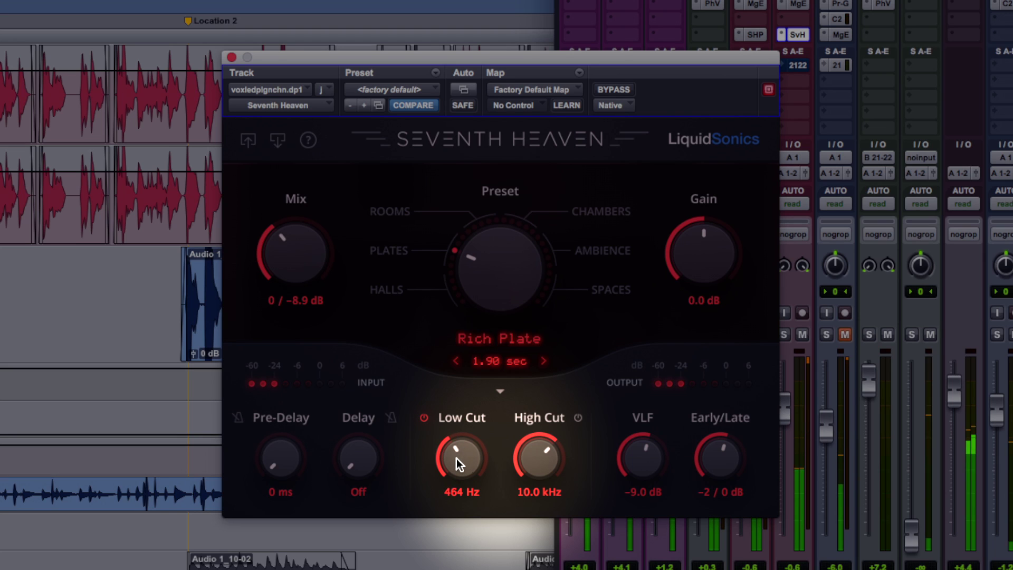
# Sync the pre-delay to the tempo at 1/32 and lower the mix to 0 / −14.1 dB
pyautogui.click(238, 417)
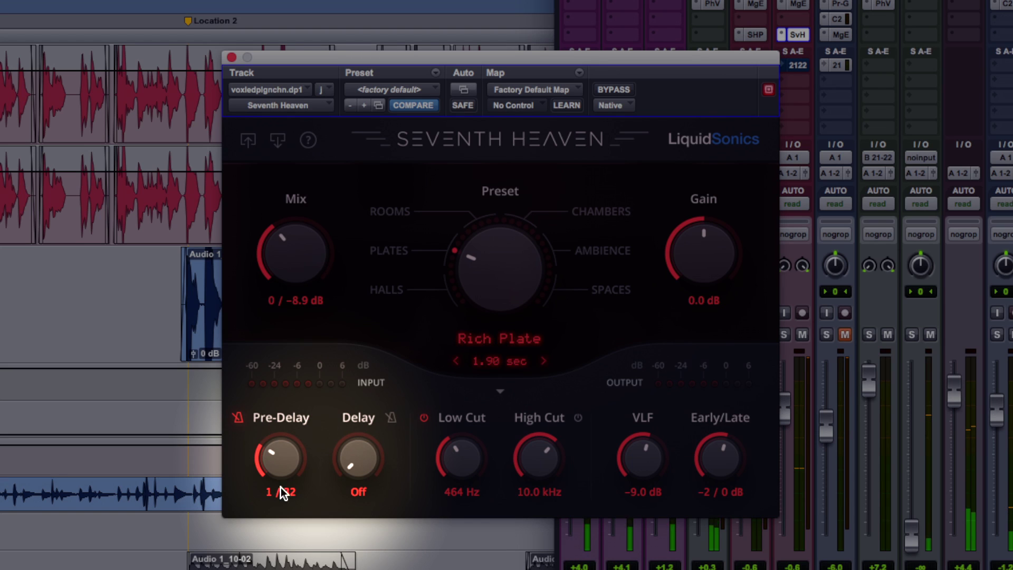
pyautogui.moveTo(275, 461); pyautogui.dragTo(305, 467)
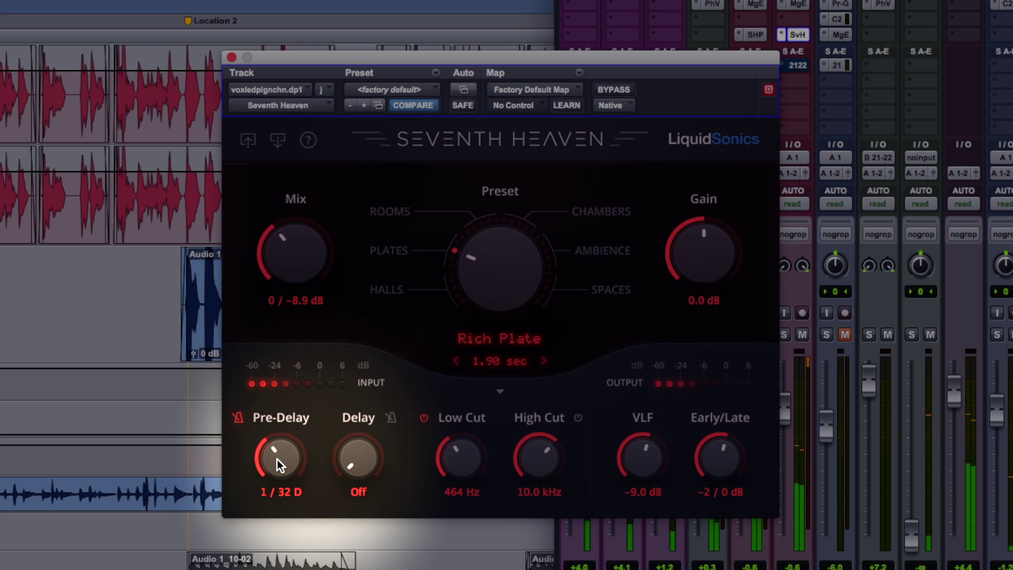
pyautogui.moveTo(276, 465); pyautogui.dragTo(275, 466)
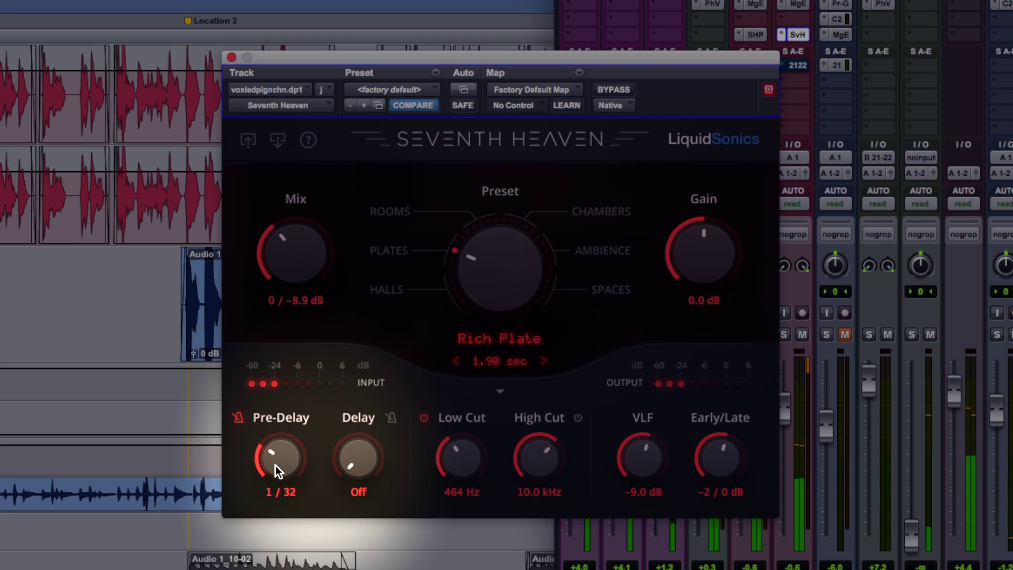
pyautogui.moveTo(290, 263); pyautogui.dragTo(286, 281)
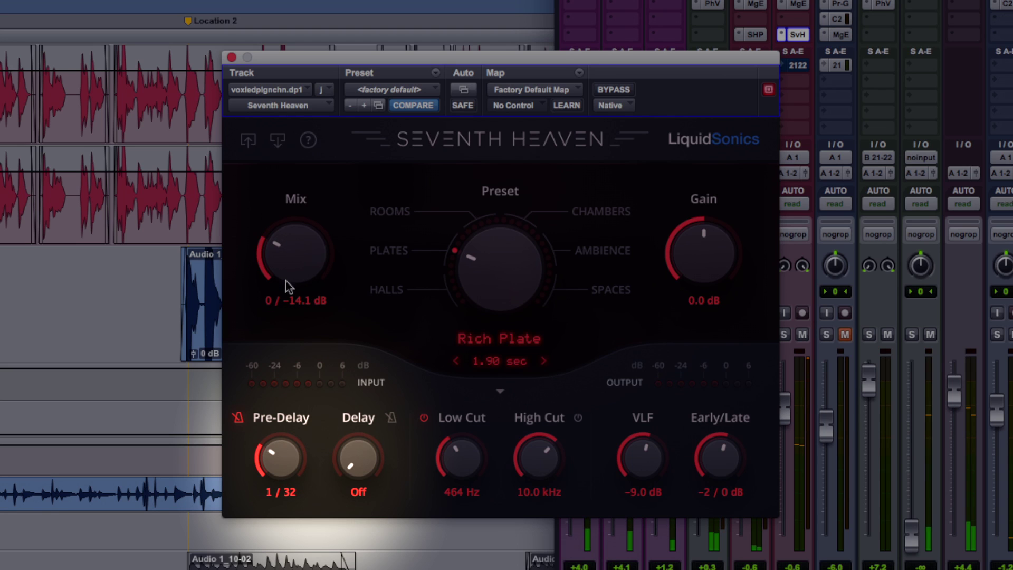
# Sync the reverb's delay to the tempo and set it to 1/16 D
pyautogui.click(389, 420)
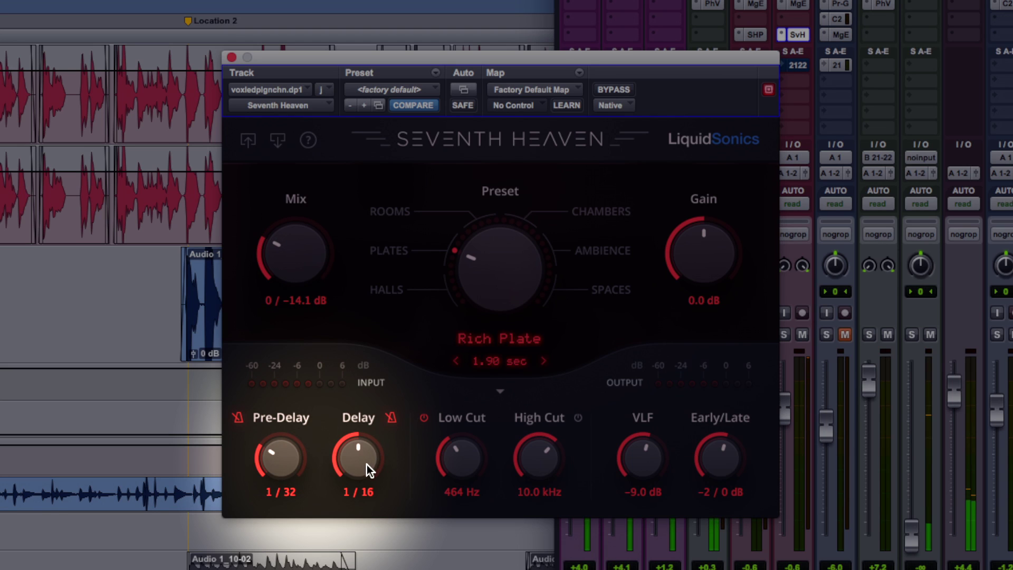
pyautogui.moveTo(367, 474); pyautogui.dragTo(363, 509)
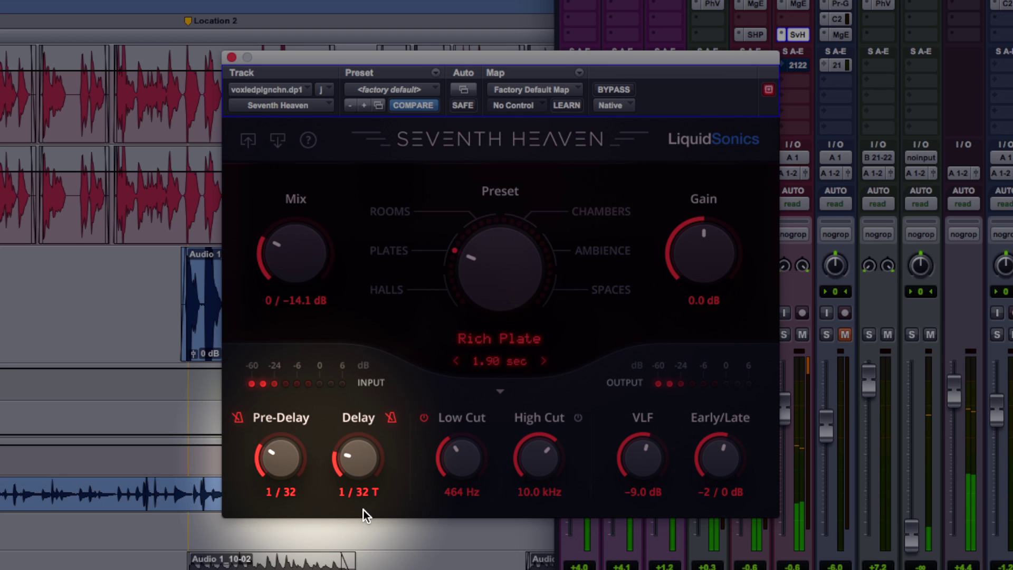
pyautogui.moveTo(360, 456); pyautogui.dragTo(365, 399)
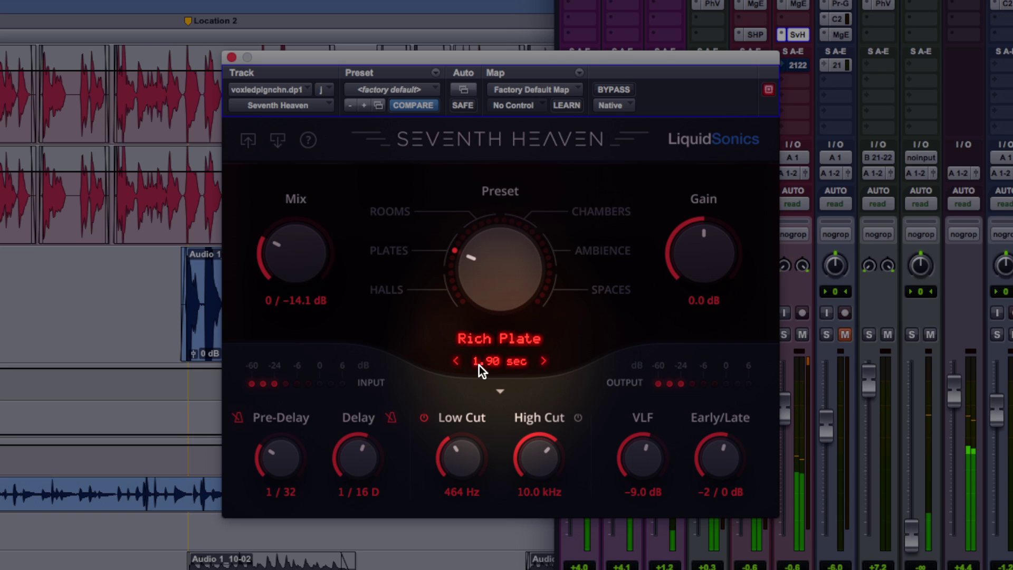
# Lengthen the Rich Plate decay time to 2.70 sec and lower the mix to 0 / −14.8 dB
pyautogui.click(548, 365)
pyautogui.click(547, 365)
pyautogui.click(547, 365)
pyautogui.click(547, 365)
pyautogui.click(547, 365)
pyautogui.click(547, 365)
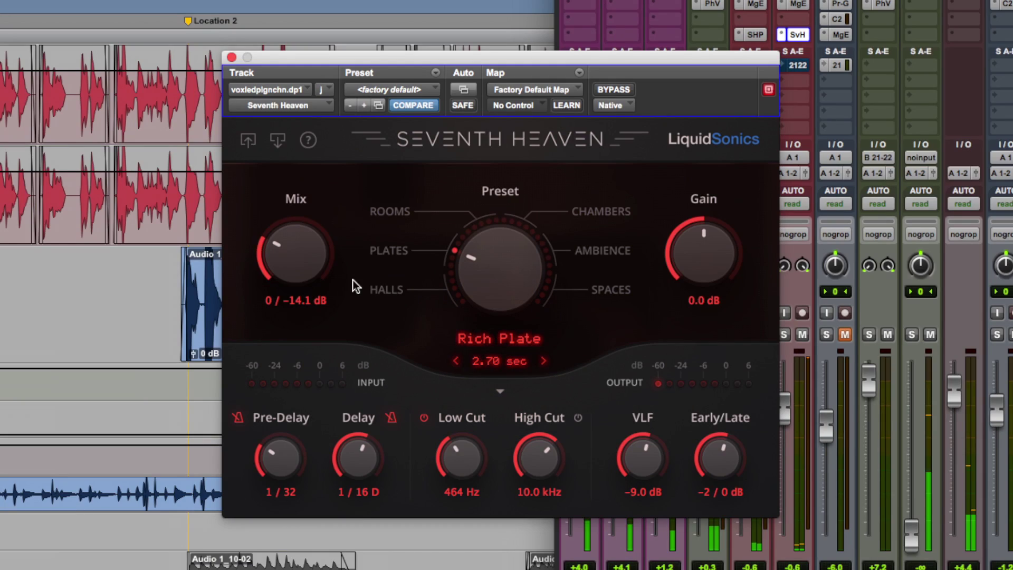
pyautogui.scroll(-2, 297, 259)
pyautogui.moveTo(297, 262)
pyautogui.mouseDown()
pyautogui.moveTo(299, 249)
pyautogui.moveTo(296, 260)
pyautogui.mouseUp()
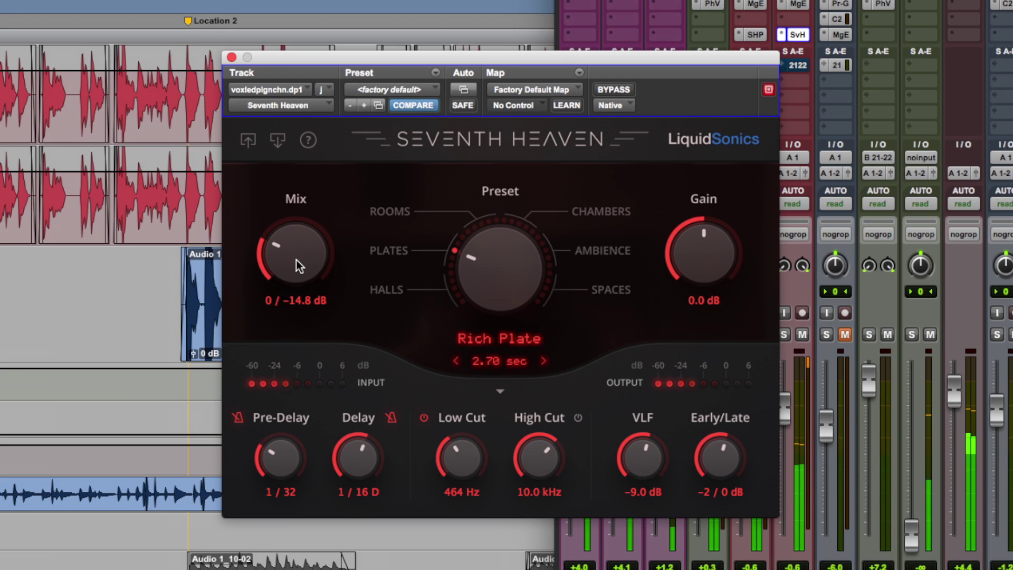
# Switch to the Medium & Near hall with the mix at 0 / −12.8 dB, and enable the High Cut filter at 7.88 kHz
pyautogui.moveTo(492, 275); pyautogui.dragTo(487, 308)
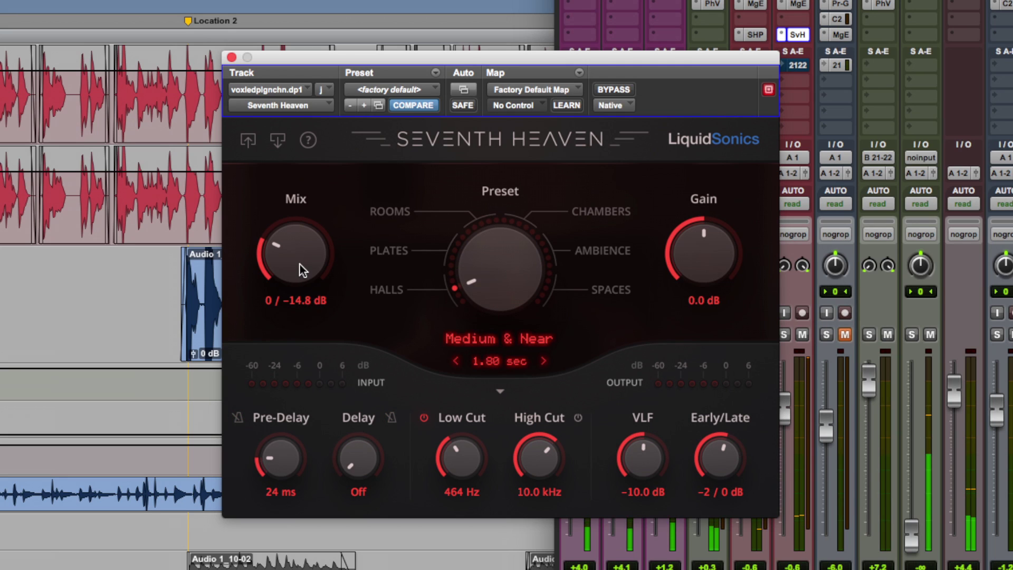
pyautogui.moveTo(301, 265); pyautogui.dragTo(301, 260)
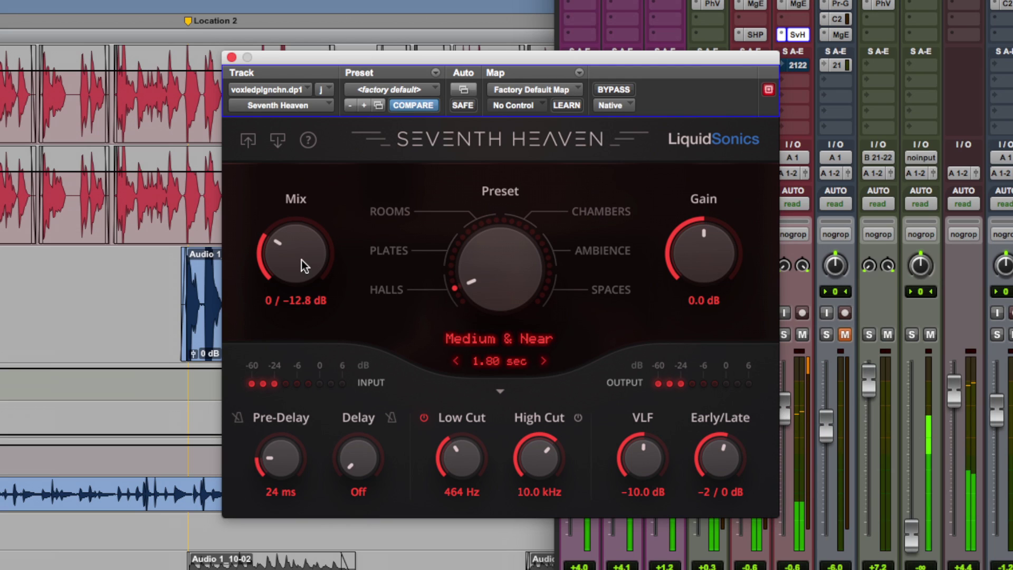
pyautogui.click(576, 418)
pyautogui.moveTo(530, 446); pyautogui.dragTo(527, 464)
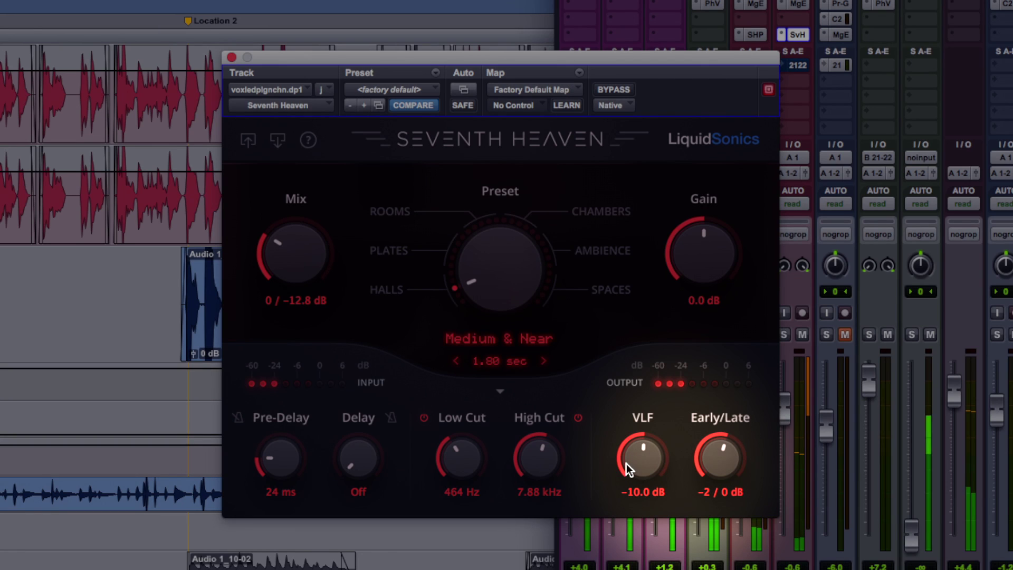
# Raise the VLF level to −0.8 dB and set the Early/Late balance to 0 / −4 dB
pyautogui.moveTo(624, 459); pyautogui.dragTo(650, 376)
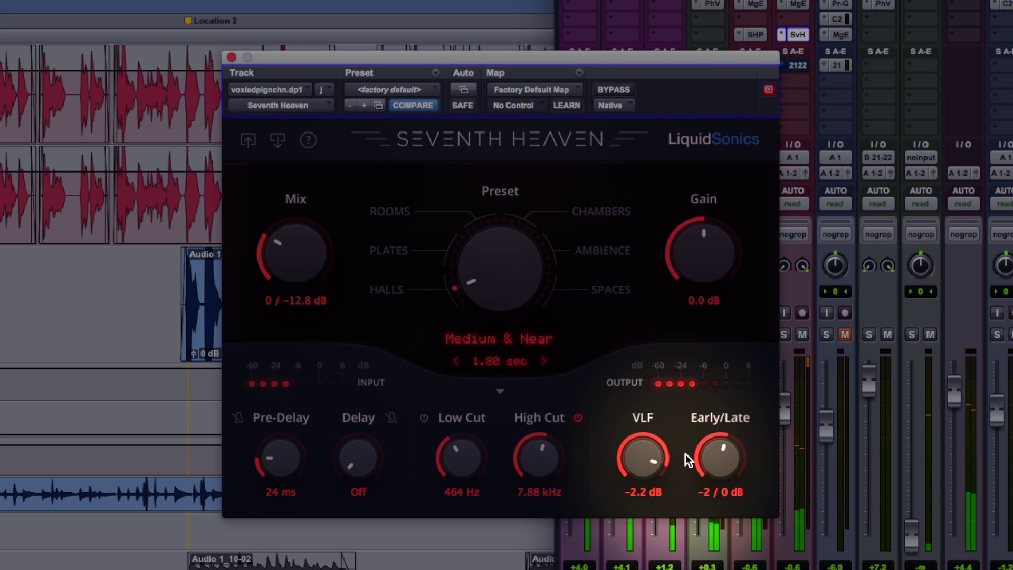
pyautogui.moveTo(650, 462); pyautogui.dragTo(652, 451)
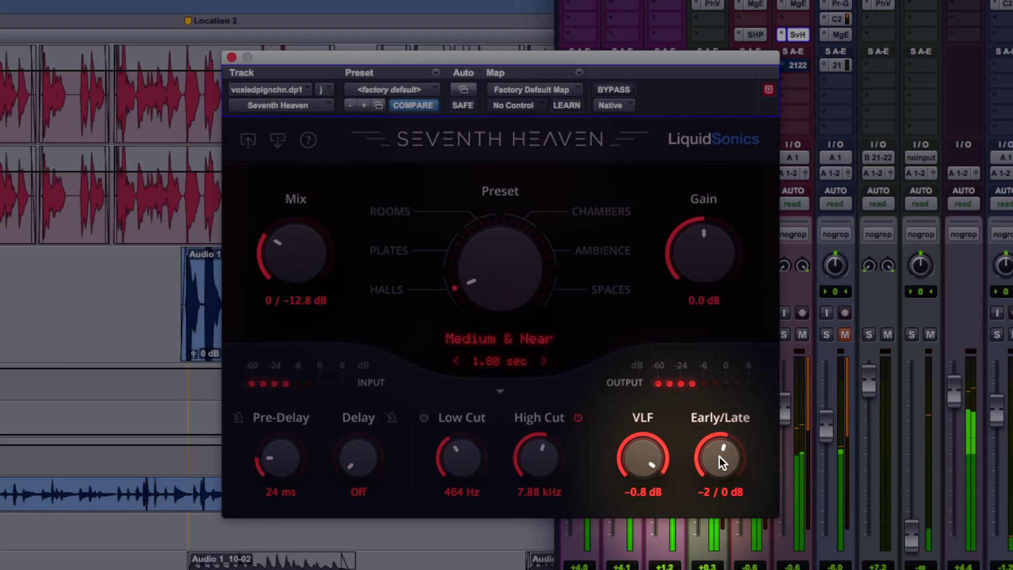
pyautogui.moveTo(718, 456); pyautogui.dragTo(714, 491)
# Raise the reverb mix, compare the sound against bypass, and fine-tune the mix to 0 / −7.3 dB
pyautogui.moveTo(312, 270)
pyautogui.mouseDown()
pyautogui.moveTo(315, 231)
pyautogui.moveTo(316, 251)
pyautogui.mouseUp()
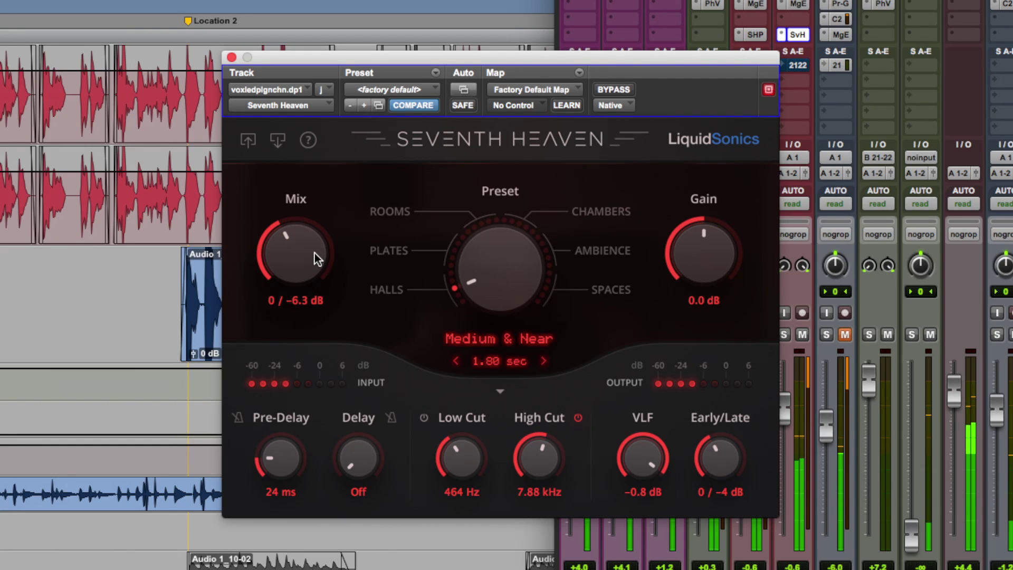
pyautogui.click(614, 93)
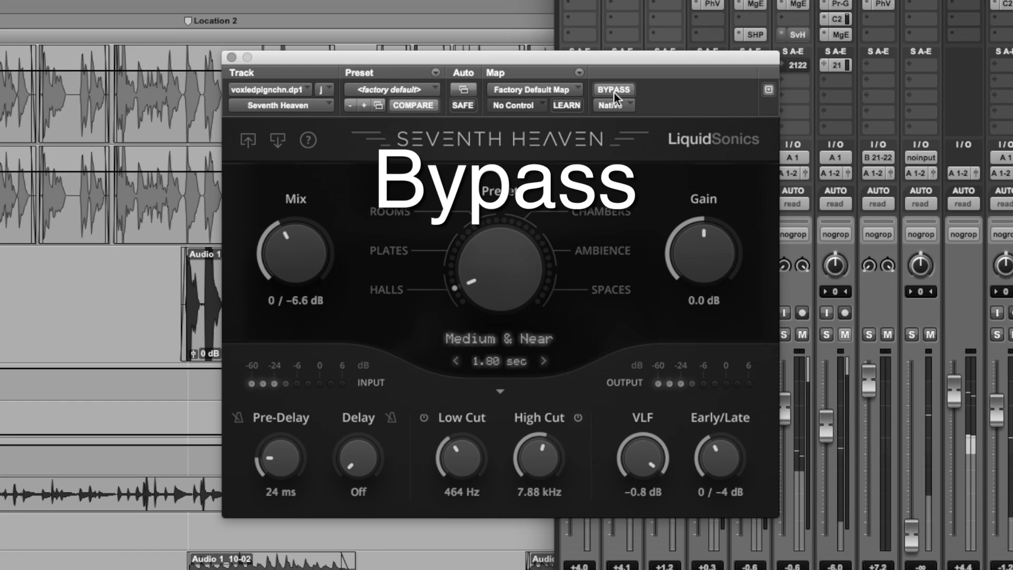
pyautogui.click(614, 92)
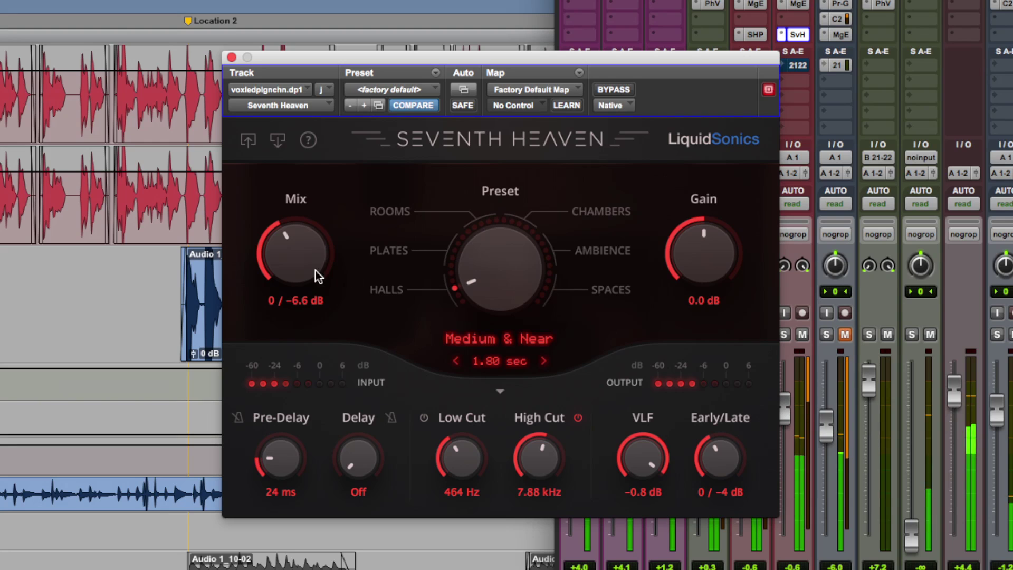
pyautogui.scroll(-1, 308, 268)
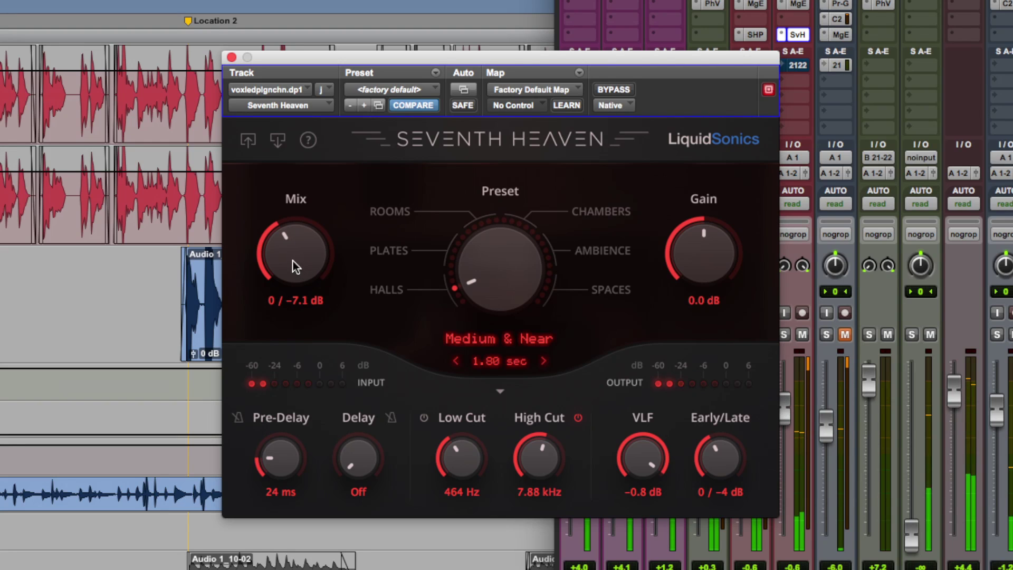
pyautogui.scroll(-1, 288, 257)
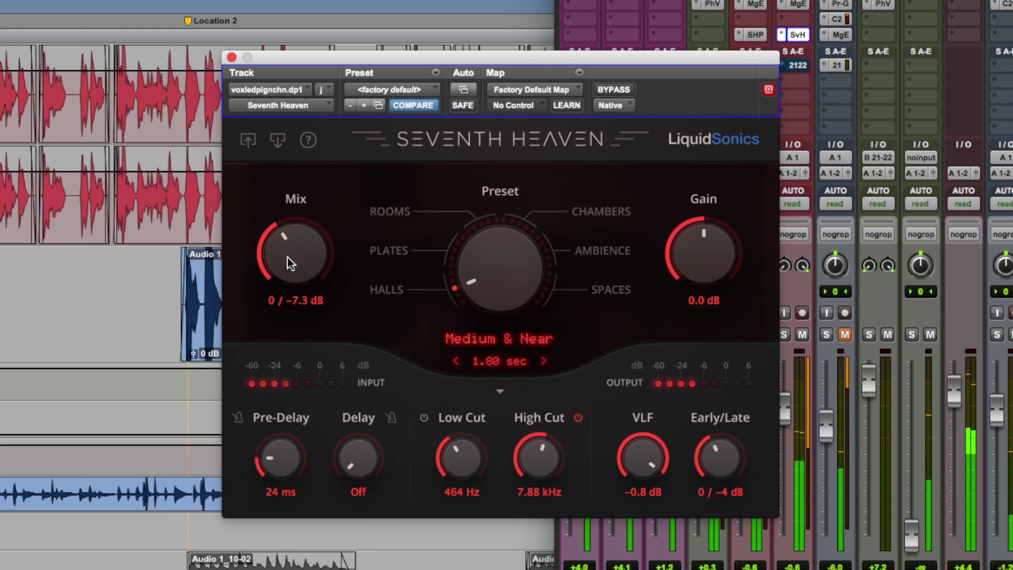
pyautogui.scroll(-1, 288, 258)
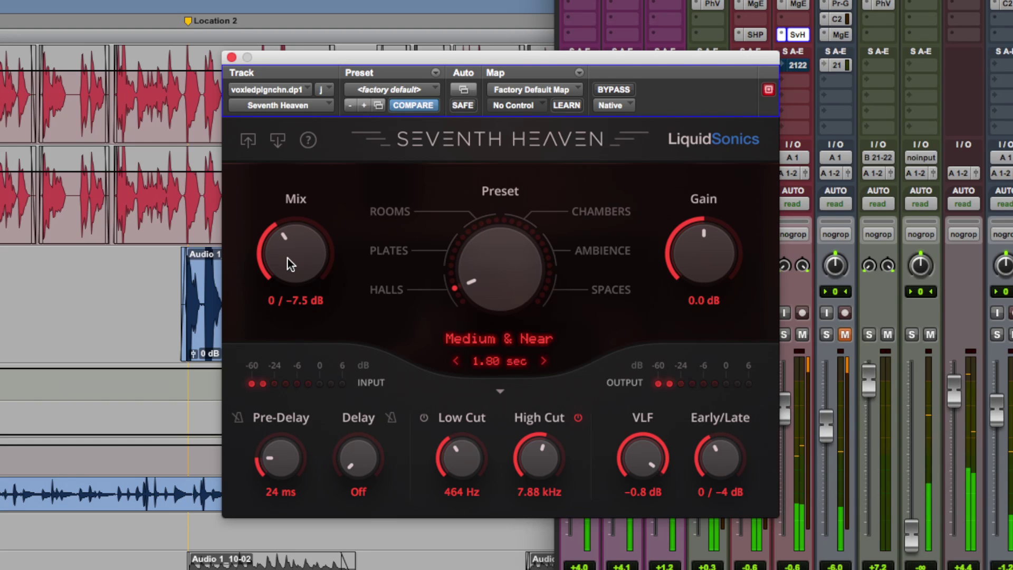
pyautogui.scroll(1, 287, 257)
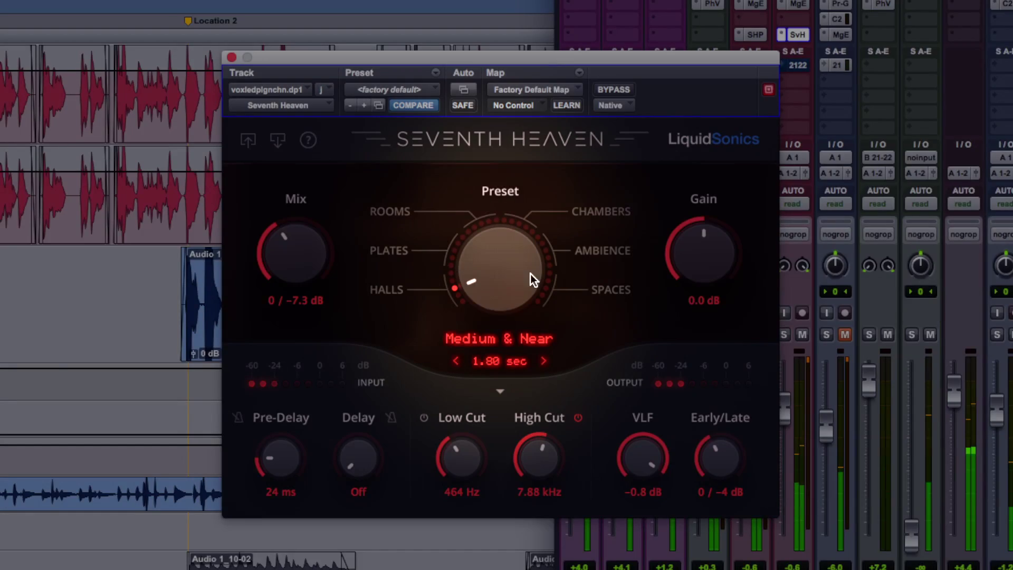
# Examine the full list of reverb presets grouped by category, keeping the Medium & Near preset
pyautogui.click(510, 340)
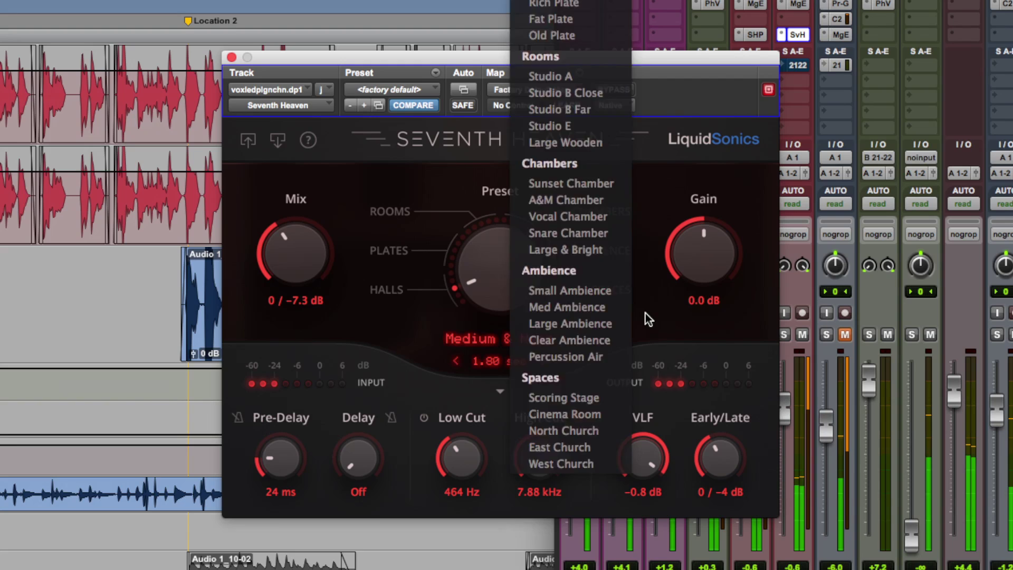
pyautogui.click(645, 313)
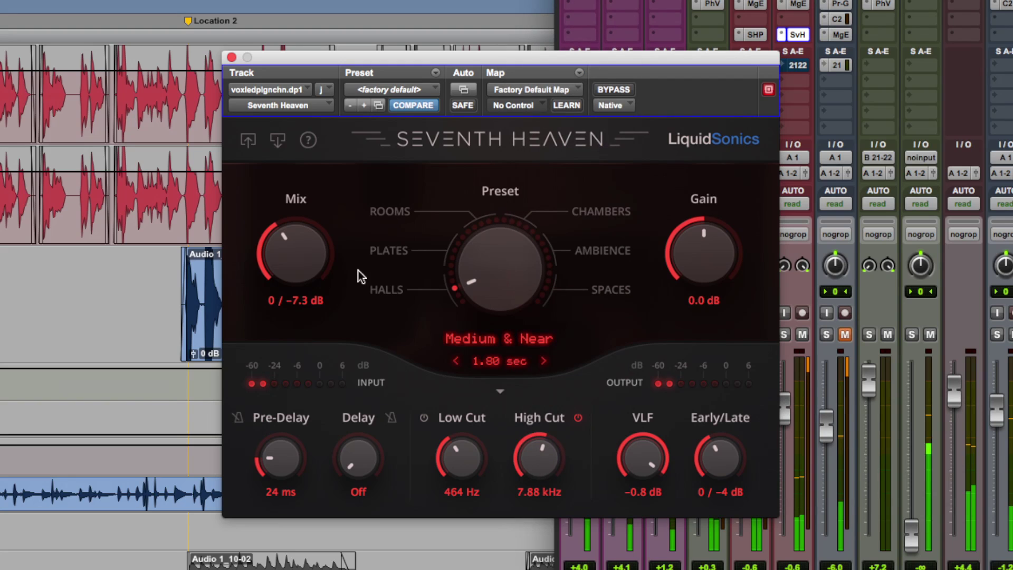
pyautogui.moveTo(297, 256); pyautogui.dragTo(295, 253)
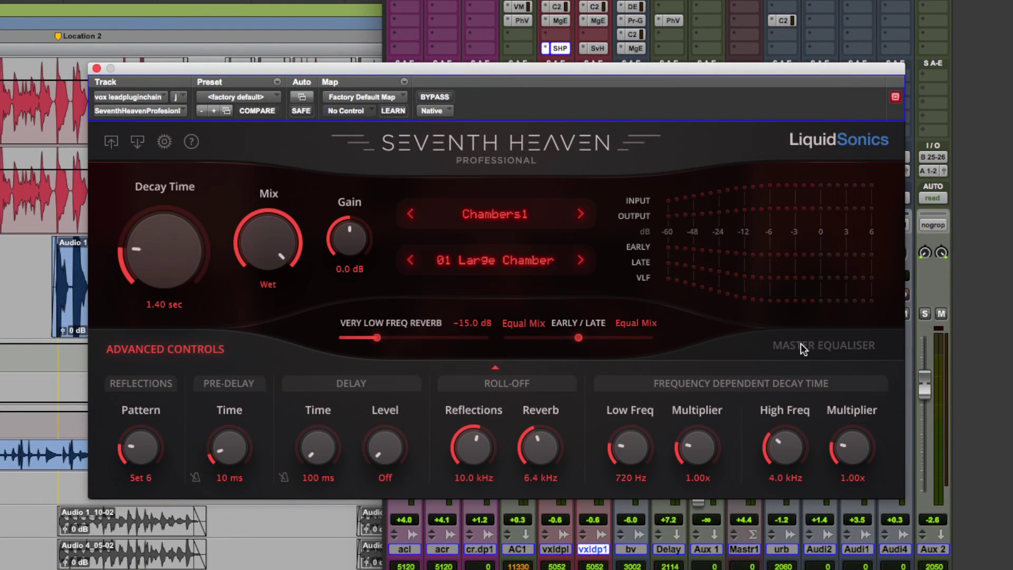
# Examine the Master Equaliser section of Seventh Heaven Professional, and return to its Advanced Controls
pyautogui.click(799, 348)
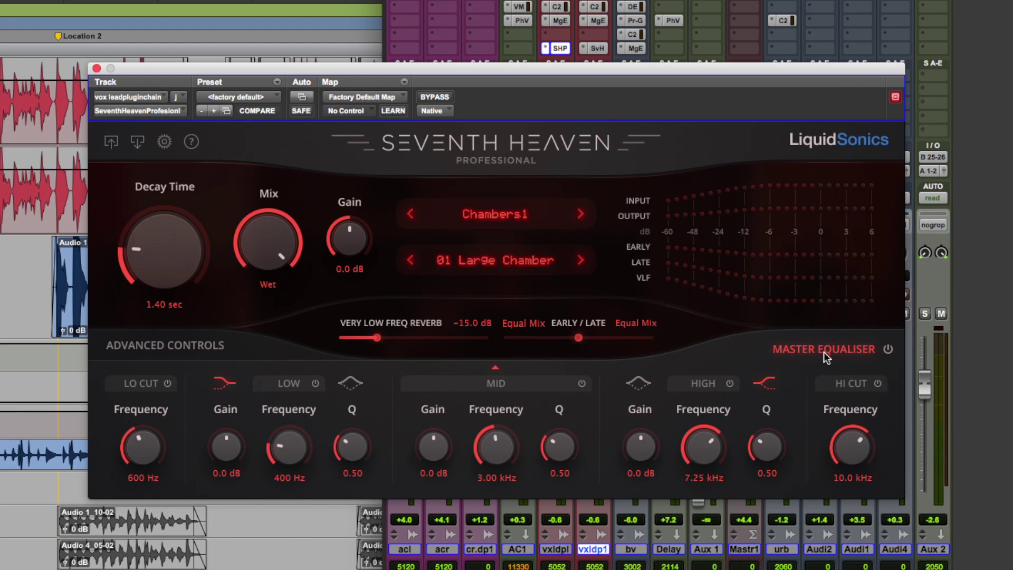
pyautogui.click(193, 346)
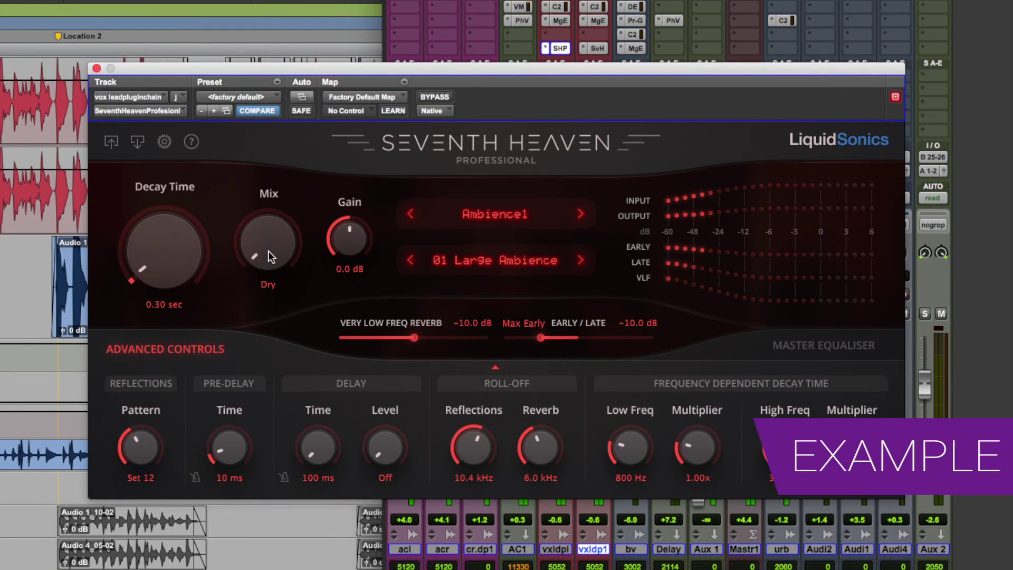
# Set the Large Ambience reverb's decay time to 2.60 sec and its mix to −18.5 / 0 dB
pyautogui.moveTo(268, 251); pyautogui.dragTo(275, 195)
pyautogui.moveTo(153, 238); pyautogui.dragTo(159, 185)
pyautogui.moveTo(267, 220); pyautogui.dragTo(259, 198)
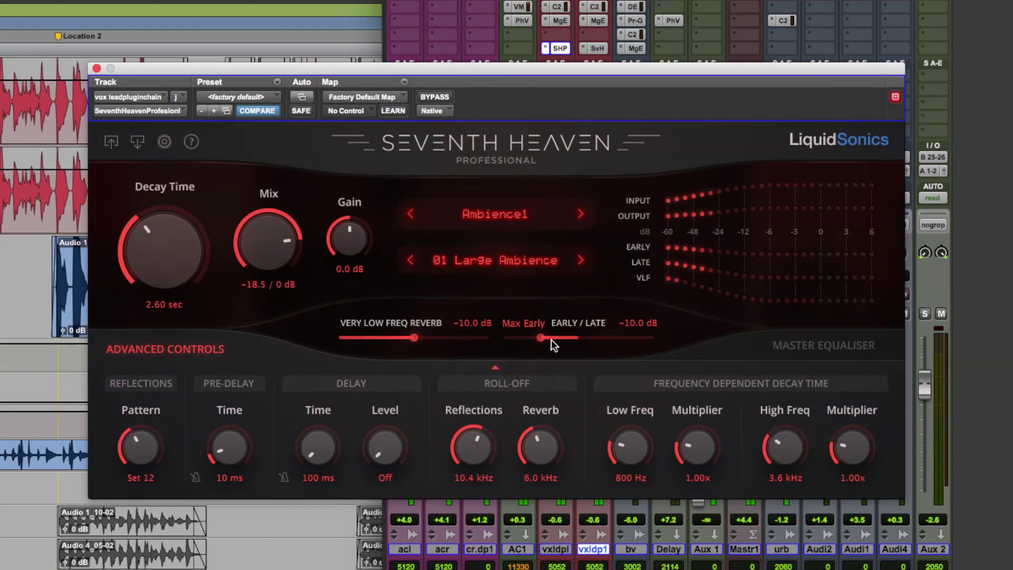
# Shift the Early/Late balance to −11.4 dB early and Max Late, and trim the mix to −20.8 / 0 dB
pyautogui.moveTo(551, 340); pyautogui.dragTo(619, 341)
pyautogui.moveTo(289, 253); pyautogui.dragTo(289, 257)
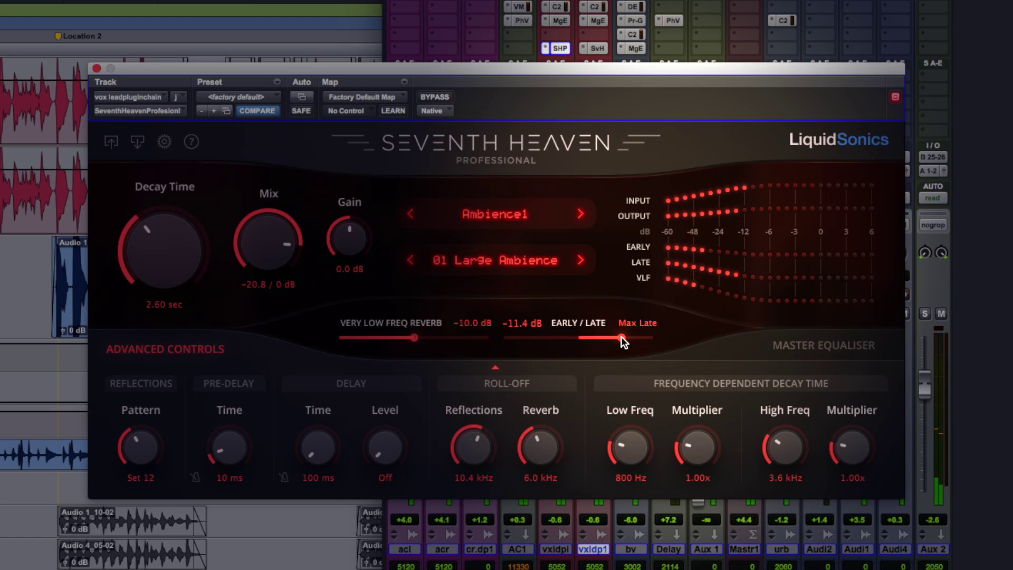
# Rebalance the Large Ambience reverb to Max Early and −1.4 dB late, with the mix at 0 / −7.9 dB and decay time at 1.30 sec
pyautogui.moveTo(621, 339); pyautogui.dragTo(531, 342)
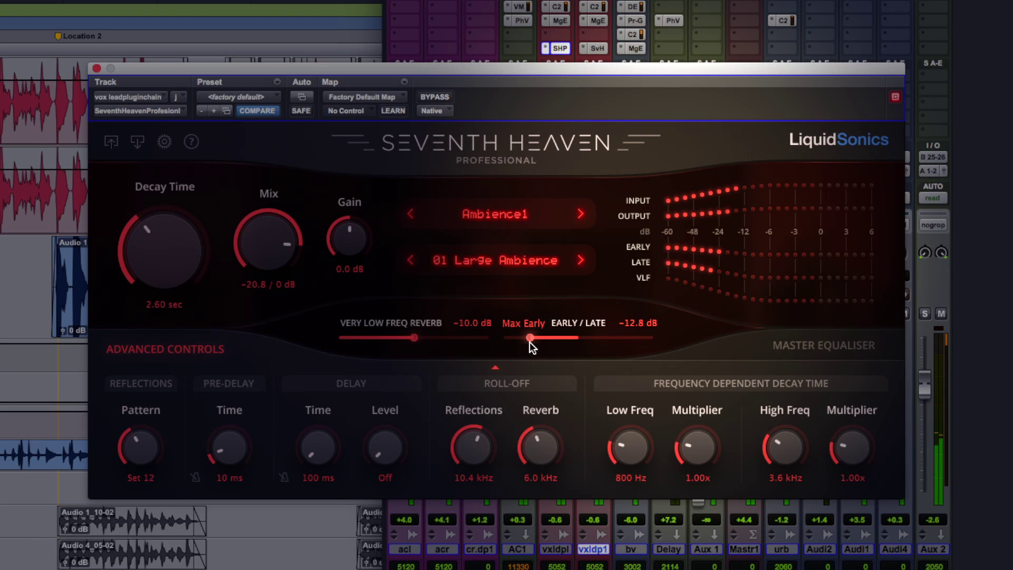
pyautogui.moveTo(530, 343); pyautogui.dragTo(572, 343)
pyautogui.moveTo(283, 257); pyautogui.dragTo(272, 330)
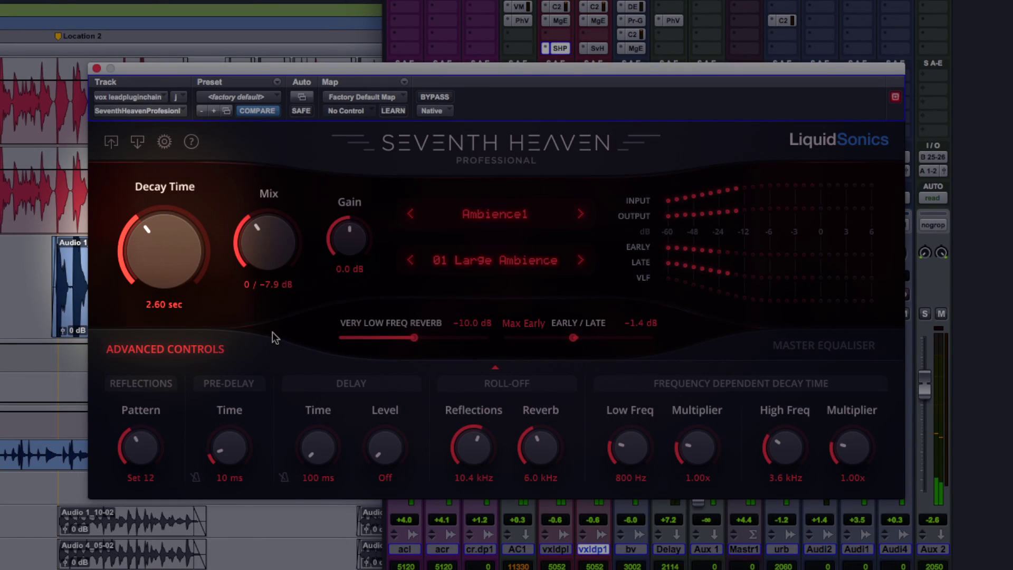
pyautogui.moveTo(144, 269)
pyautogui.mouseDown()
pyautogui.moveTo(151, 242)
pyautogui.moveTo(140, 261)
pyautogui.mouseUp()
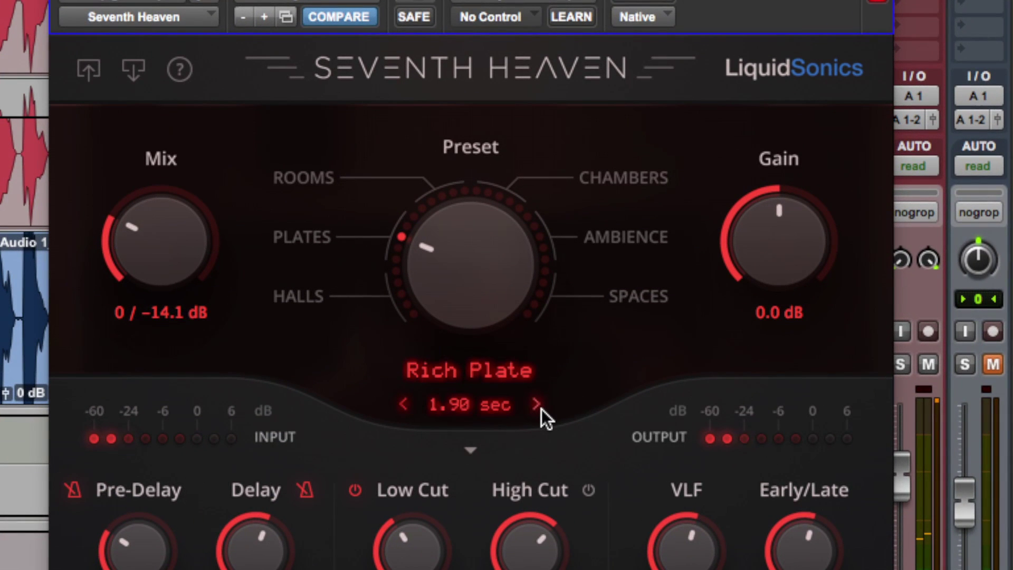
# Step the Rich Plate preset's decay time up past 2.55 sec in the standard Seventh Heaven plug-in
pyautogui.click(541, 409)
pyautogui.click(541, 409)
pyautogui.click(541, 409)
pyautogui.click(542, 410)
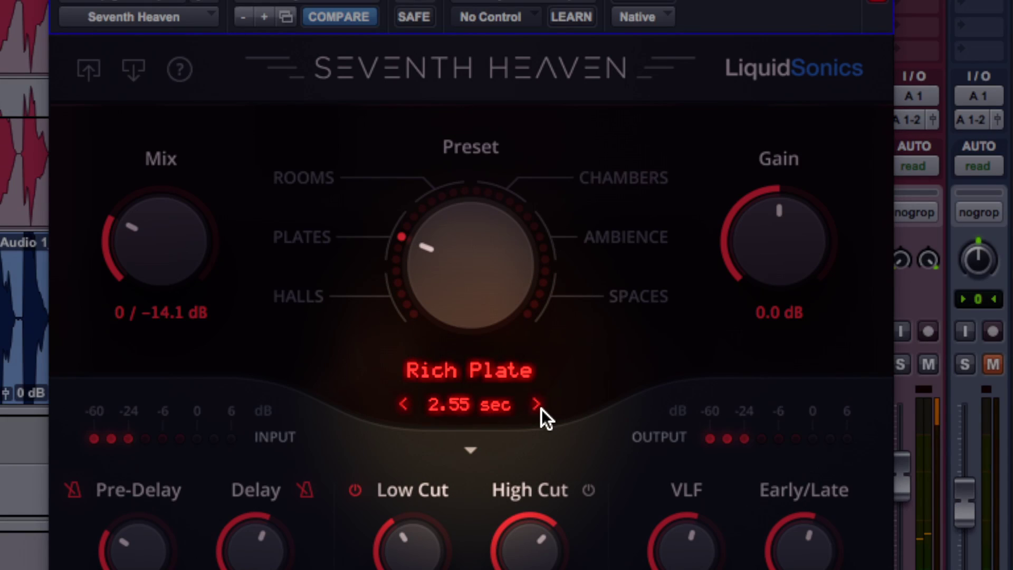
pyautogui.click(542, 410)
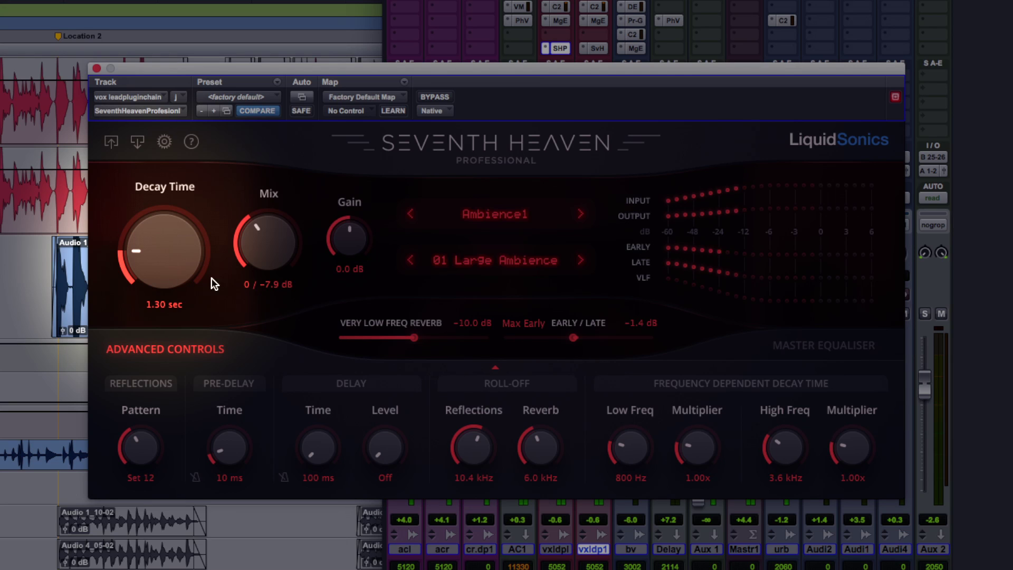
# Set the Large Ambience reverb's decay time to 1.45 sec and its mix to 0 / −4.8 dB in Seventh Heaven Professional
pyautogui.moveTo(157, 265)
pyautogui.mouseDown()
pyautogui.moveTo(162, 240)
pyautogui.moveTo(158, 250)
pyautogui.mouseUp()
pyautogui.moveTo(245, 228); pyautogui.dragTo(262, 240)
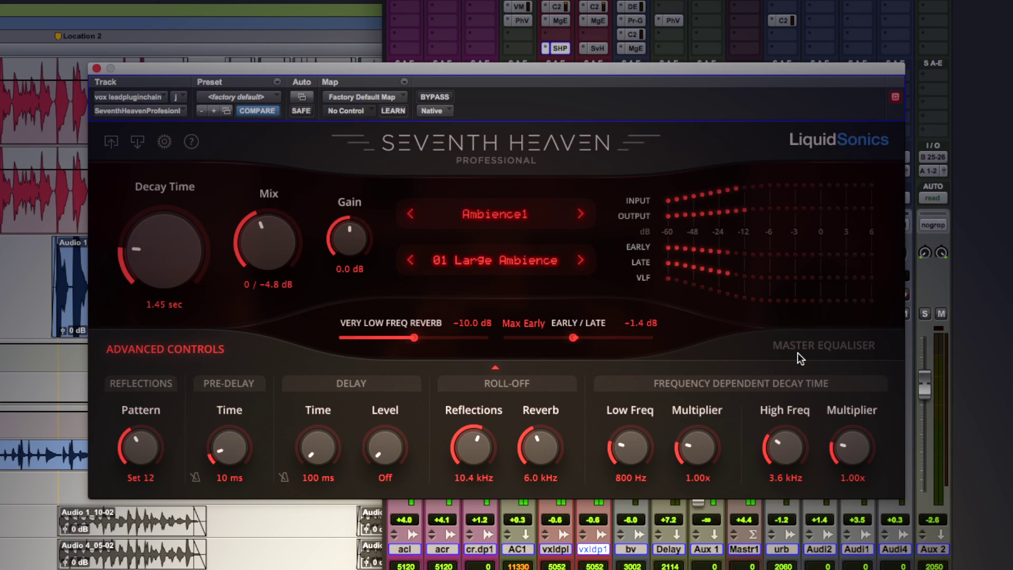
# Boost the High band's gain to 8.4 dB in the Master Equaliser
pyautogui.click(798, 349)
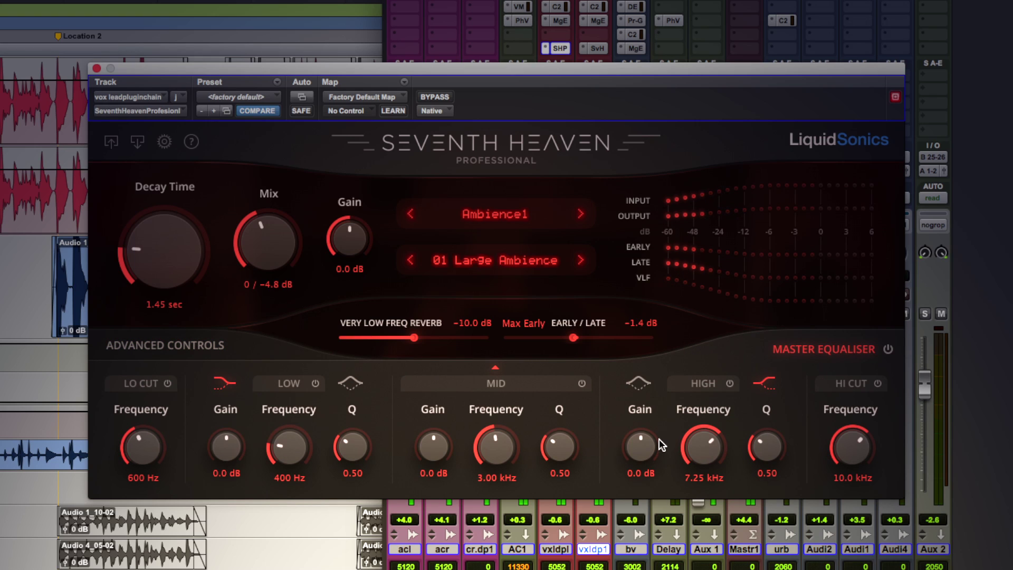
pyautogui.moveTo(660, 441); pyautogui.dragTo(657, 413)
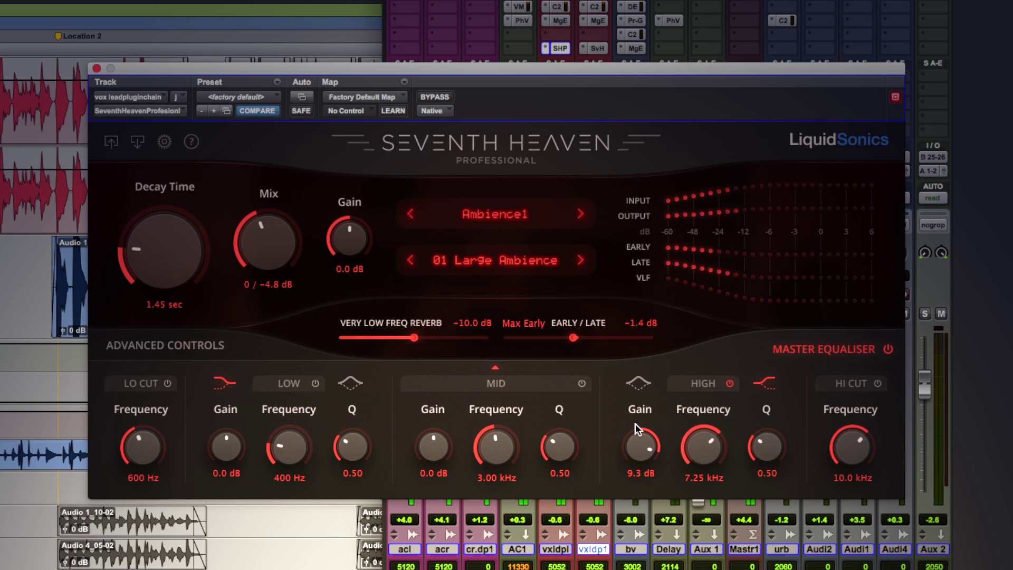
pyautogui.moveTo(636, 427); pyautogui.dragTo(634, 431)
# Enable the equaliser's Lo Cut filter at 389 Hz and set the reverb mix to 0 / −1.9 dB
pyautogui.click(169, 385)
pyautogui.moveTo(153, 435)
pyautogui.mouseDown()
pyautogui.moveTo(157, 419)
pyautogui.moveTo(158, 435)
pyautogui.mouseUp()
pyautogui.moveTo(293, 237); pyautogui.dragTo(279, 230)
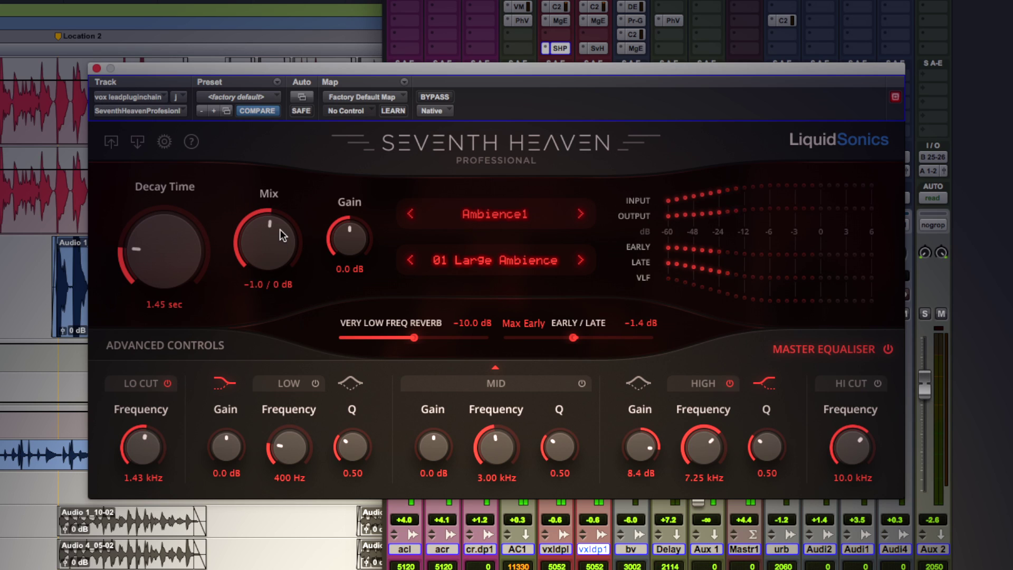
pyautogui.moveTo(145, 442); pyautogui.dragTo(145, 456)
pyautogui.moveTo(250, 264)
pyautogui.mouseDown()
pyautogui.moveTo(248, 289)
pyautogui.moveTo(258, 269)
pyautogui.moveTo(251, 282)
pyautogui.mouseUp()
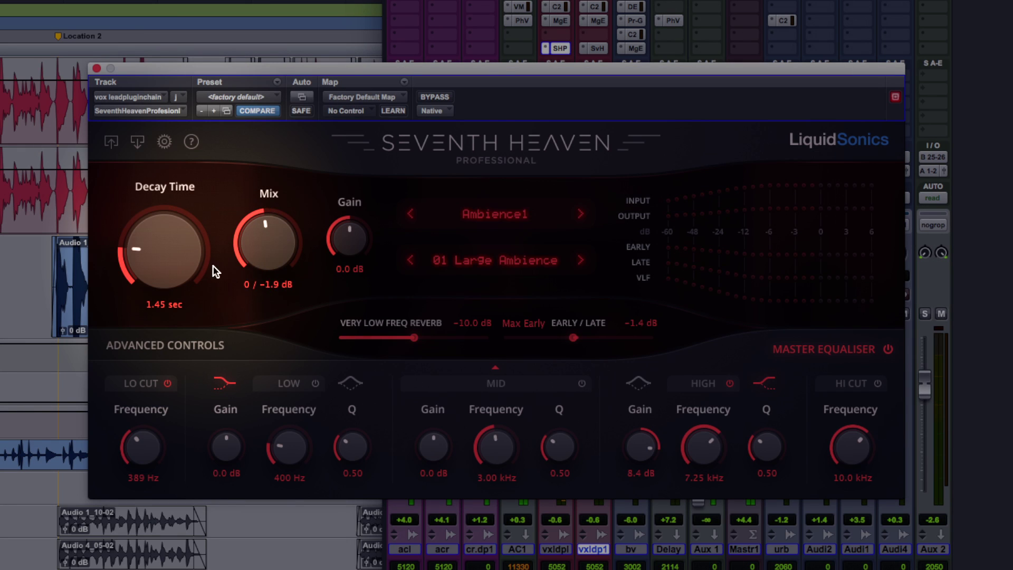
# Lengthen the decay time to 1.80 sec and set the mix to 0 / −5.7 dB
pyautogui.scroll(1, 179, 259)
pyautogui.scroll(6, 179, 259)
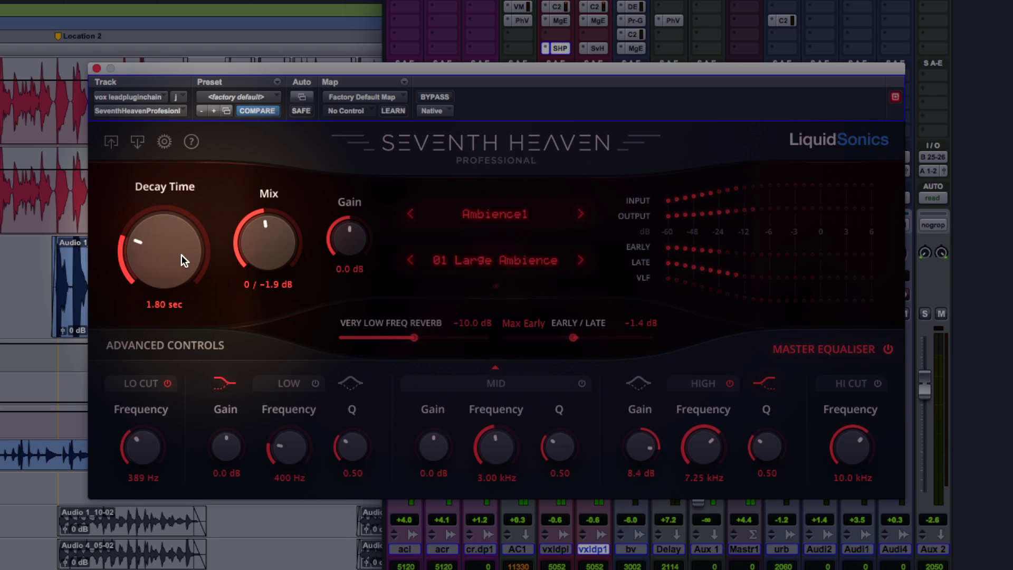
pyautogui.moveTo(241, 246); pyautogui.dragTo(259, 254)
# Set Early/Late to −8.4 dB and Max Late, the very low frequency reverb to −10.4 dB, and the mix to 0 / −10.1 dB
pyautogui.moveTo(577, 339); pyautogui.dragTo(610, 339)
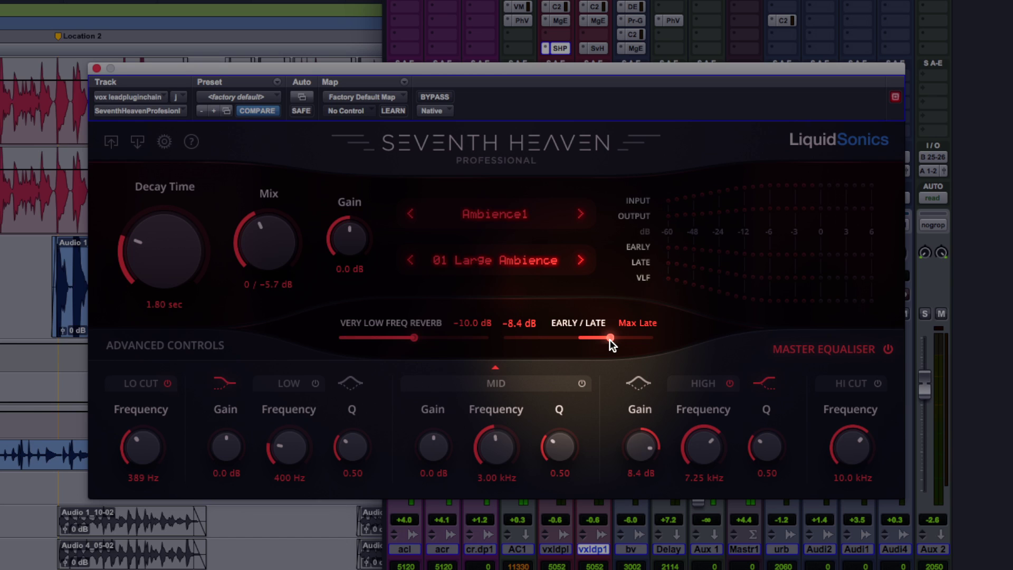
pyautogui.moveTo(418, 340); pyautogui.dragTo(409, 340)
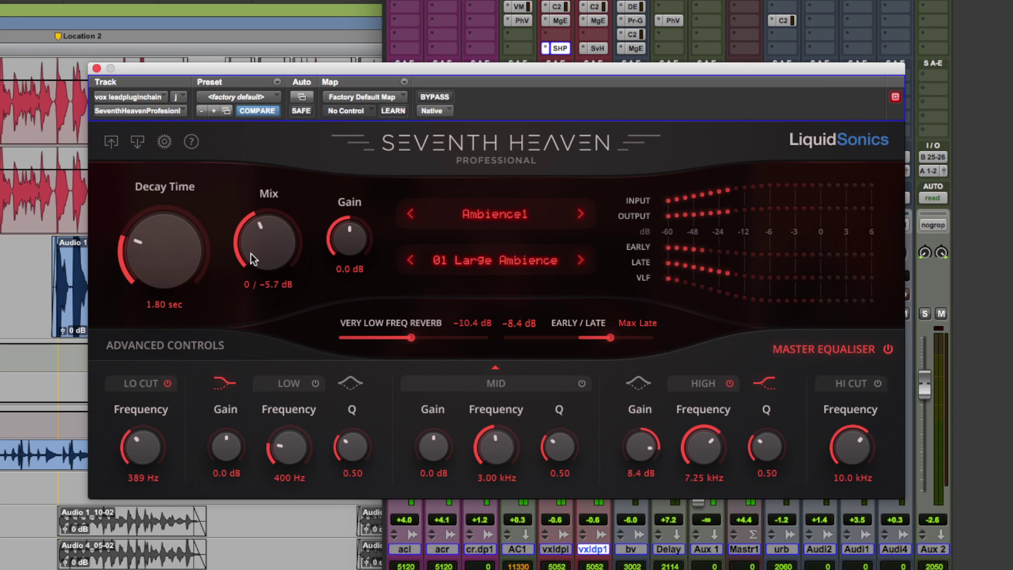
pyautogui.moveTo(251, 254); pyautogui.dragTo(247, 263)
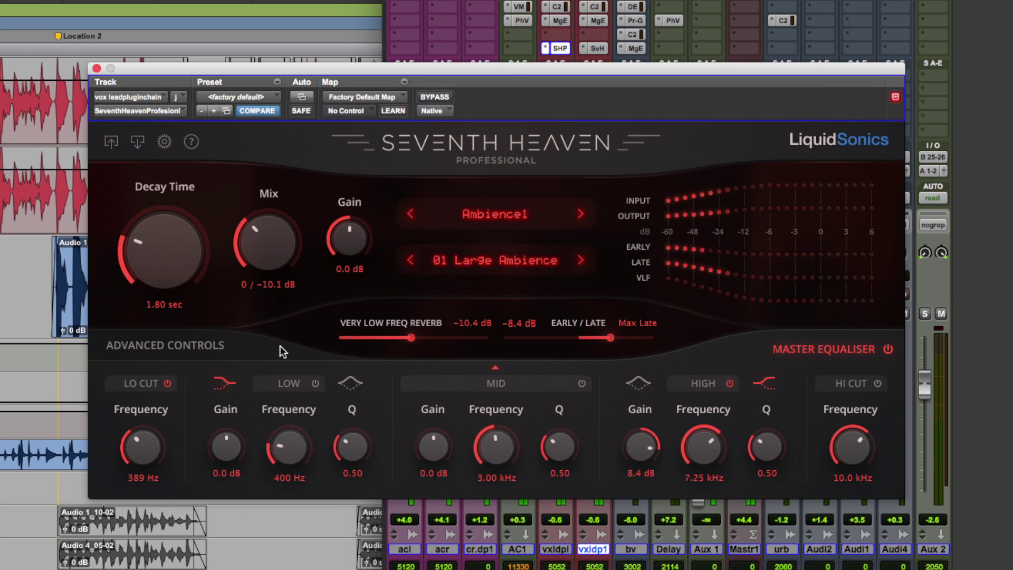
# Add a tempo-synced 1/8 T delay at a level of −12.3 dB in the Advanced Controls
pyautogui.click(142, 348)
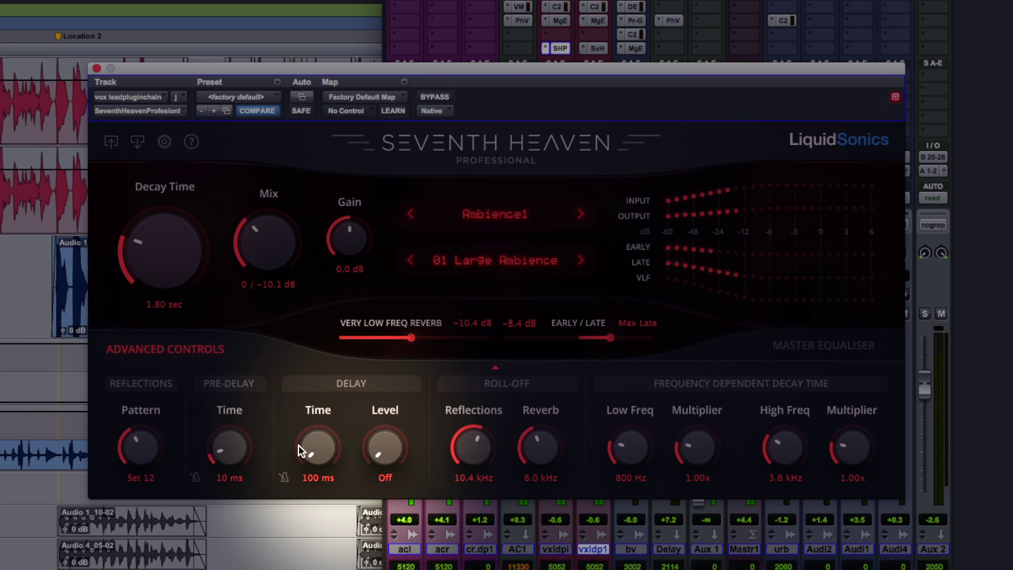
pyautogui.moveTo(391, 448); pyautogui.dragTo(394, 375)
pyautogui.click(284, 478)
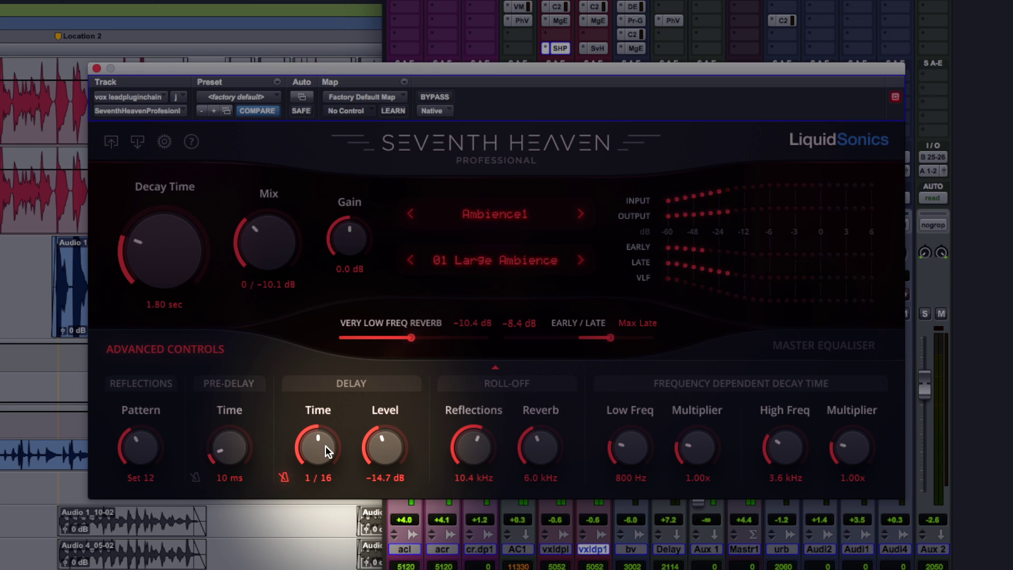
pyautogui.moveTo(326, 437); pyautogui.dragTo(325, 420)
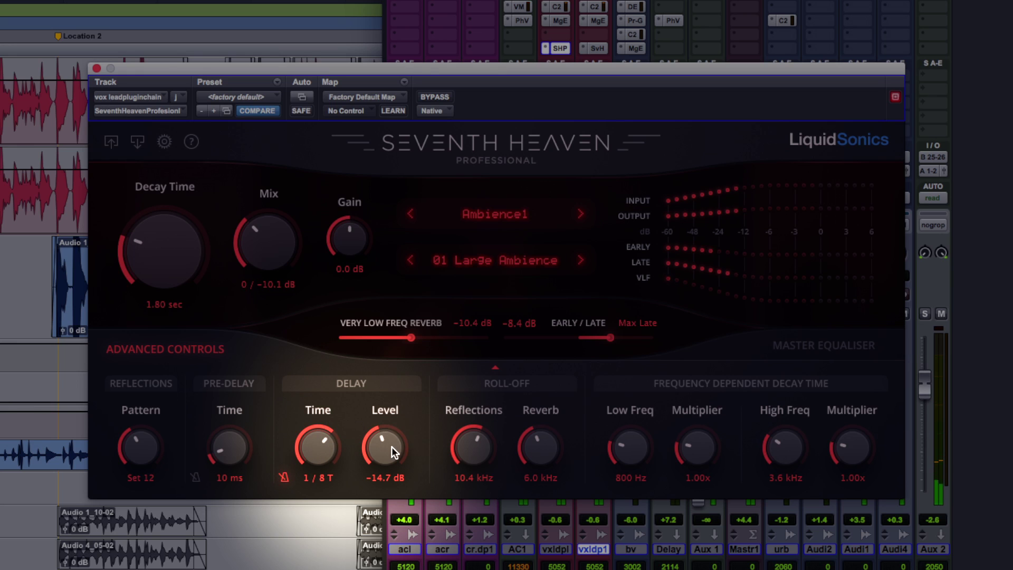
pyautogui.moveTo(392, 447); pyautogui.dragTo(382, 406)
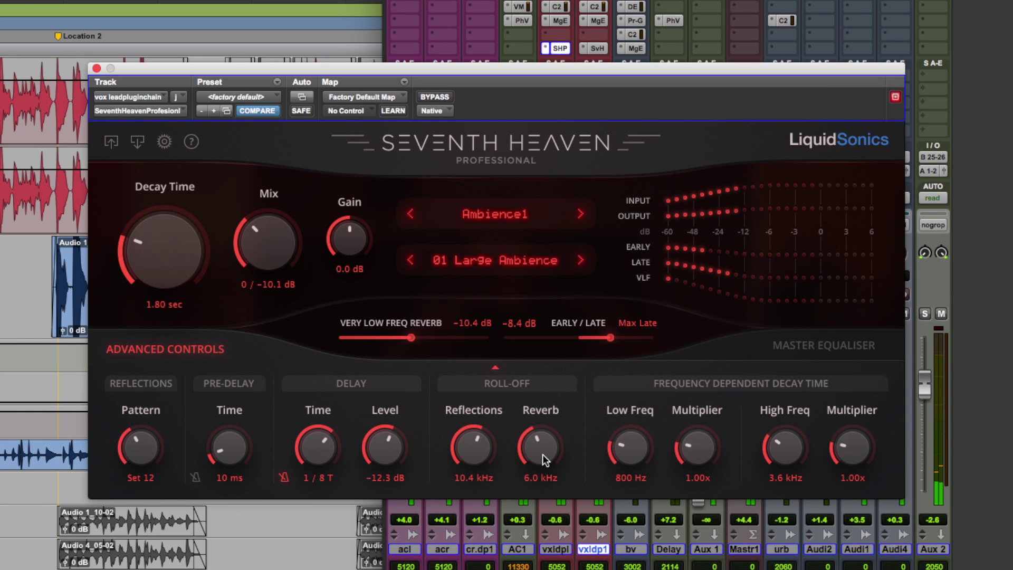
# Raise the Reverb roll-off to 8.8 kHz and trim the mix to 0 / −10.2 dB
pyautogui.moveTo(548, 443); pyautogui.dragTo(548, 442)
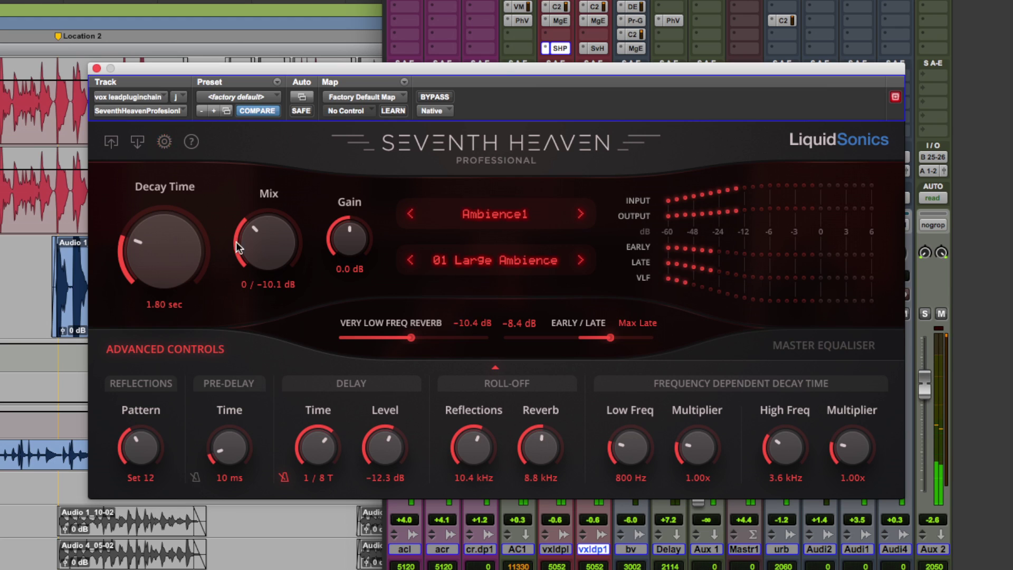
pyautogui.scroll(-2, 261, 246)
# Compare the vocal with the reverb bypassed and re-engaged, and lower the mix to 0 / −11.0 dB
pyautogui.click(435, 97)
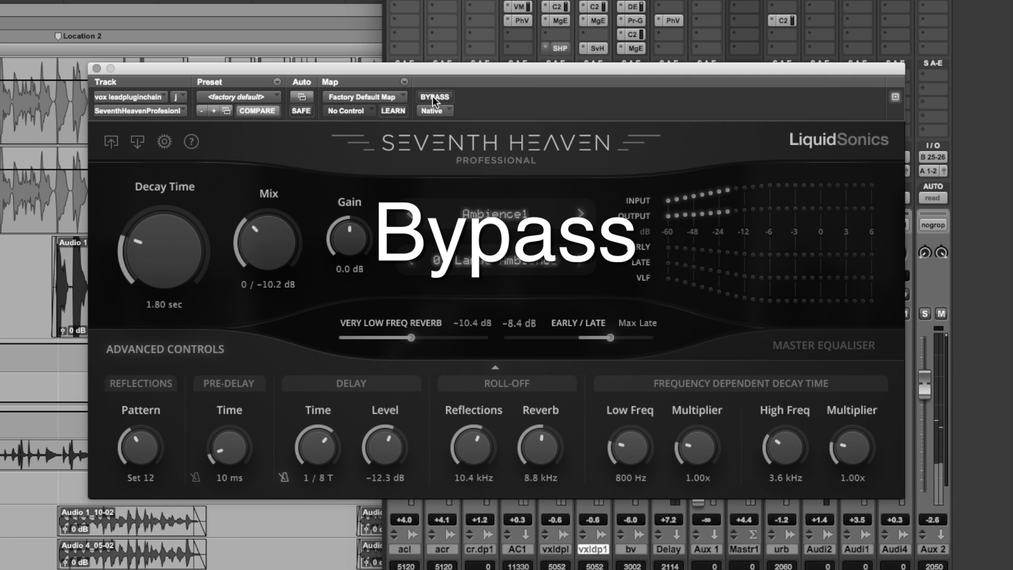
pyautogui.click(434, 98)
pyautogui.moveTo(273, 244); pyautogui.dragTo(269, 245)
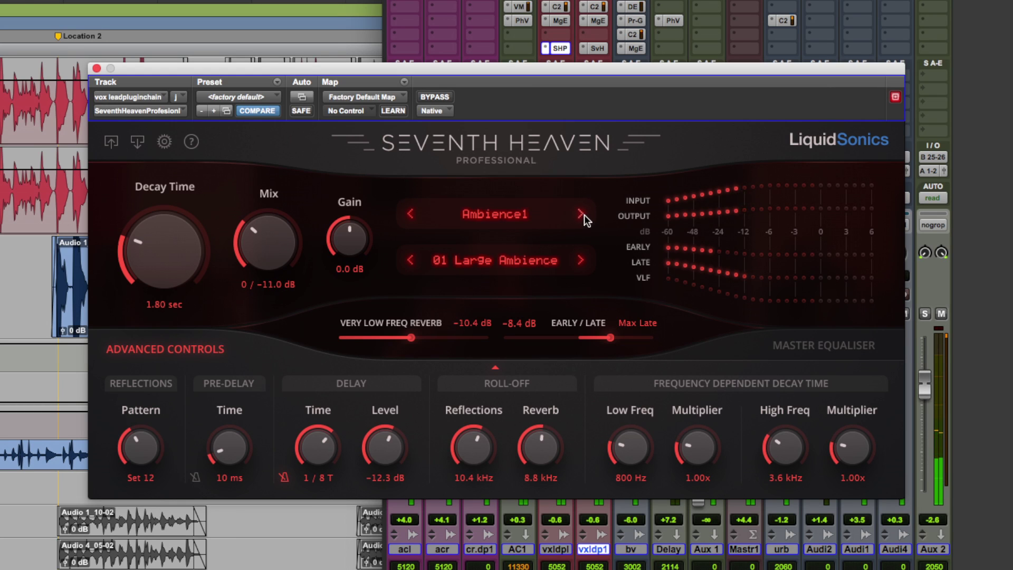
# Load the Large Hall preset from the Halls2 bank and set its mix to 0 / −9.7 dB
pyautogui.click(506, 214)
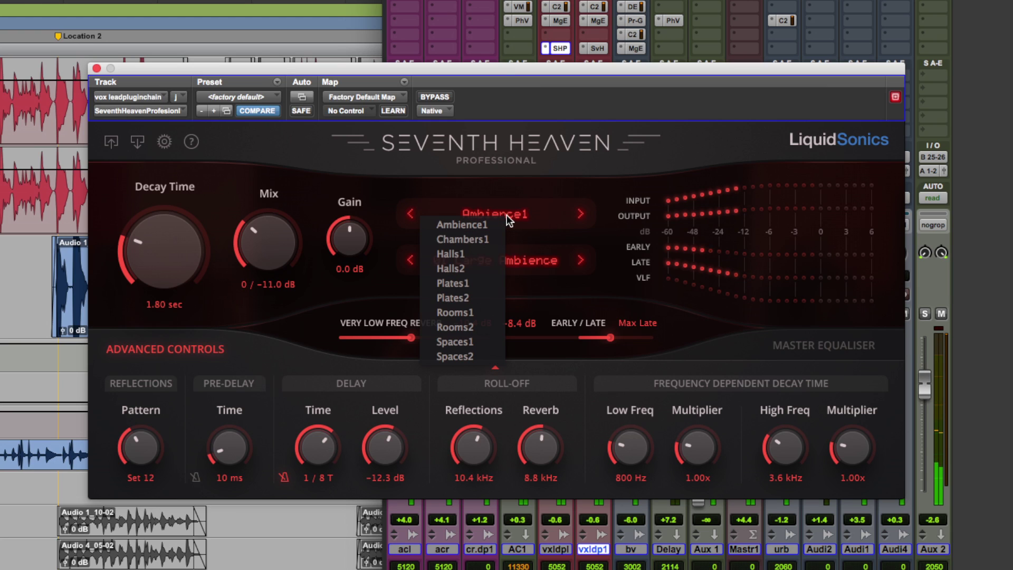
pyautogui.click(449, 268)
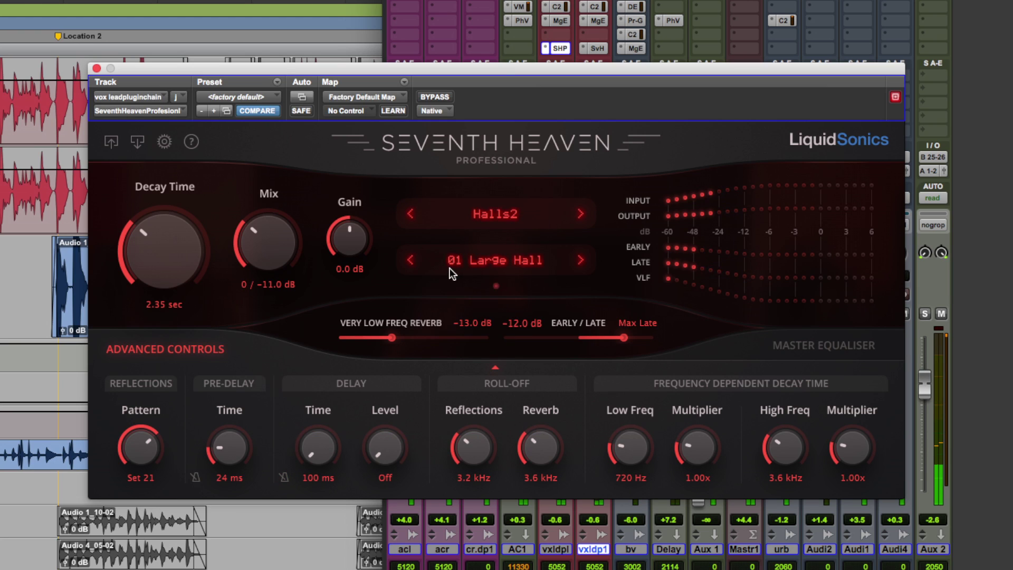
pyautogui.scroll(5, 280, 244)
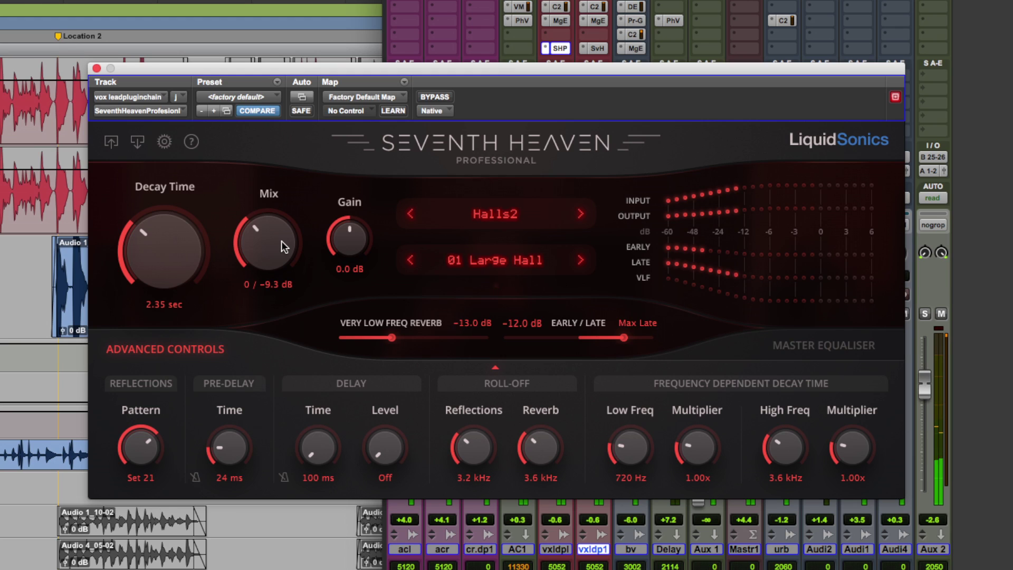
pyautogui.scroll(-5, 291, 217)
pyautogui.scroll(3, 287, 248)
pyautogui.scroll(-3, 290, 242)
# Load the Plate A preset from the Plates2 bank and set its mix to 0 / −8.2 dB
pyautogui.click(540, 215)
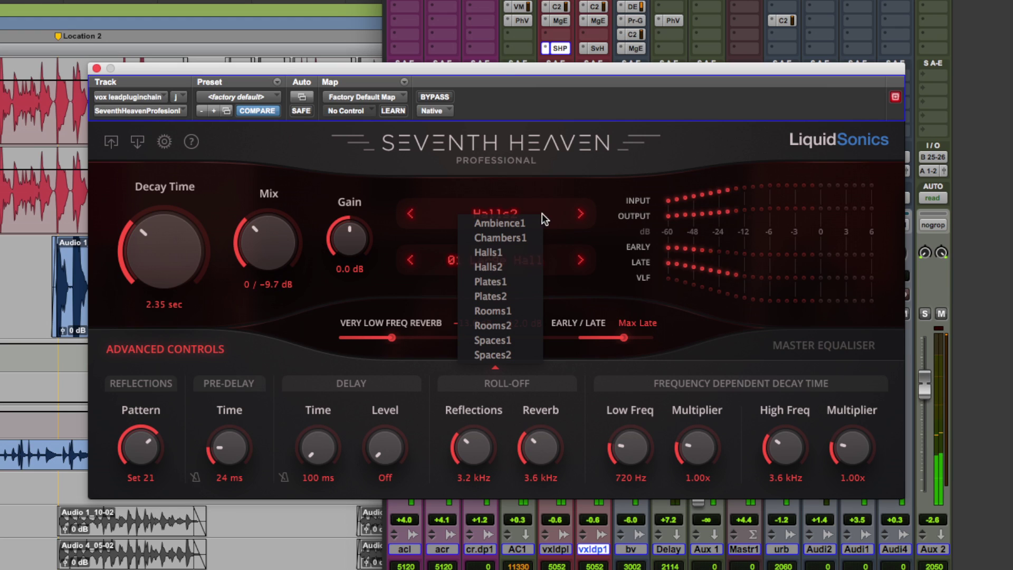
pyautogui.click(515, 295)
pyautogui.scroll(2, 277, 242)
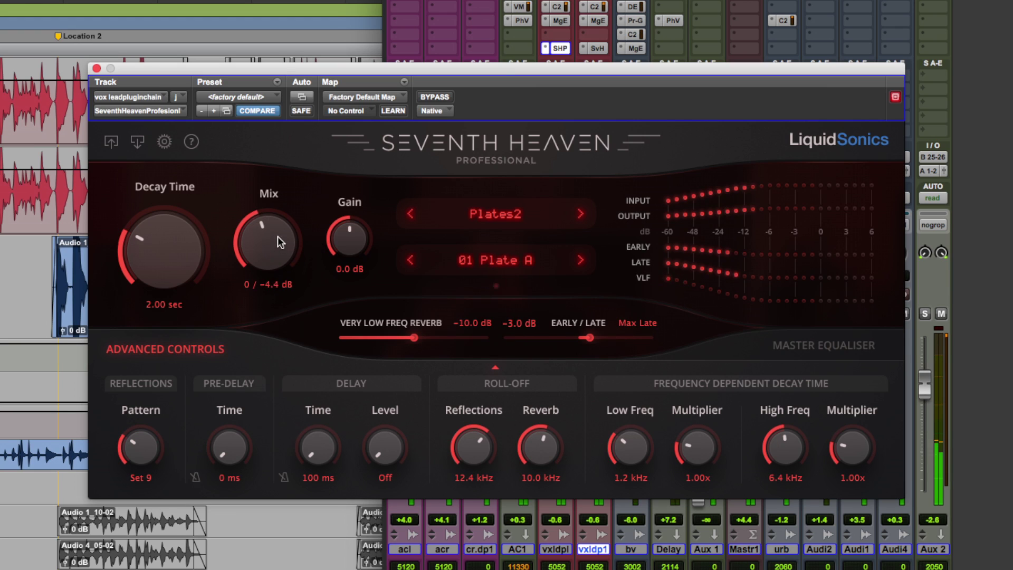
pyautogui.scroll(-2, 274, 247)
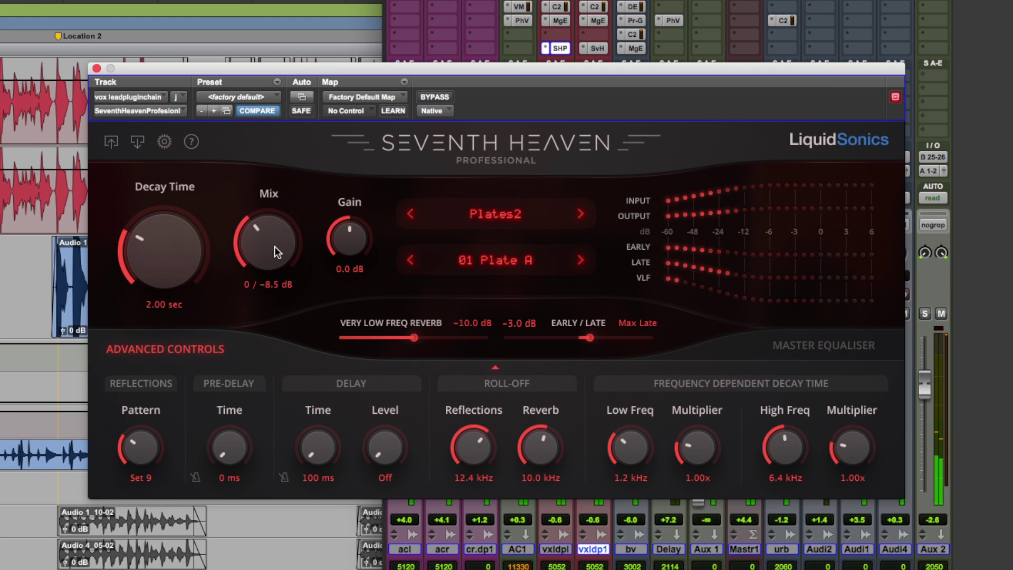
pyautogui.scroll(1, 274, 246)
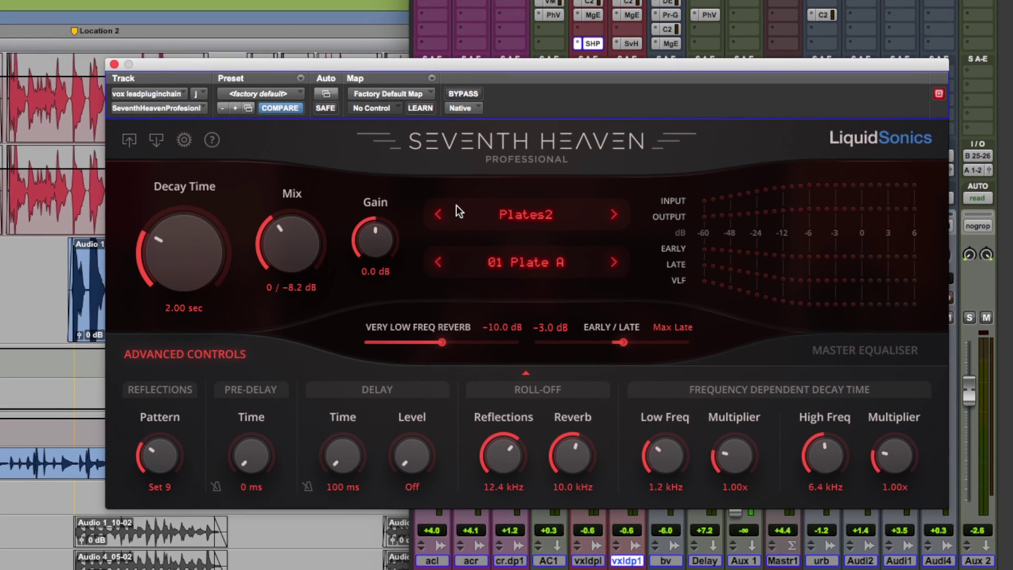
# Open the standard Seventh Heaven insert on the duplicate lead vocal track
pyautogui.click(596, 48)
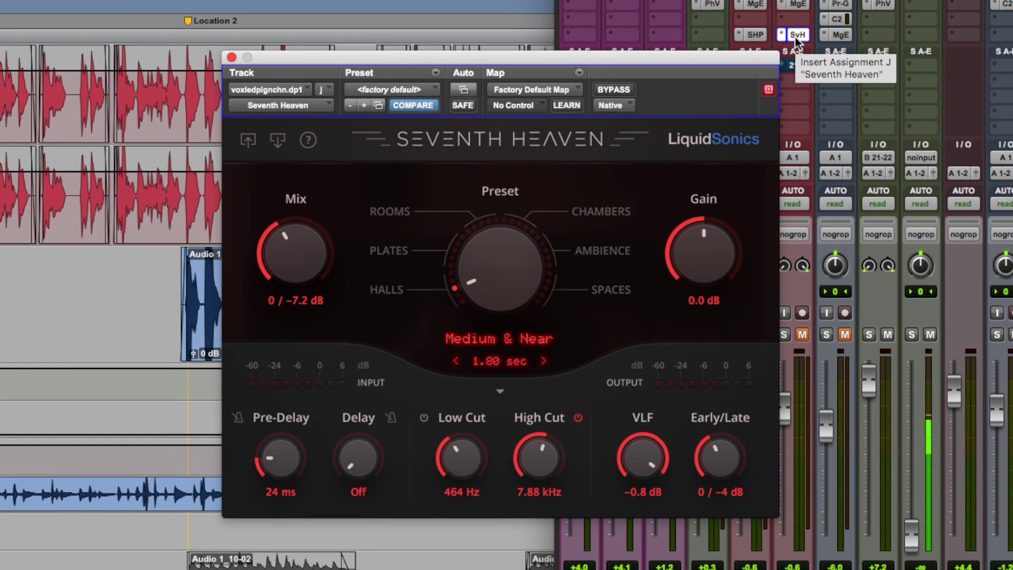